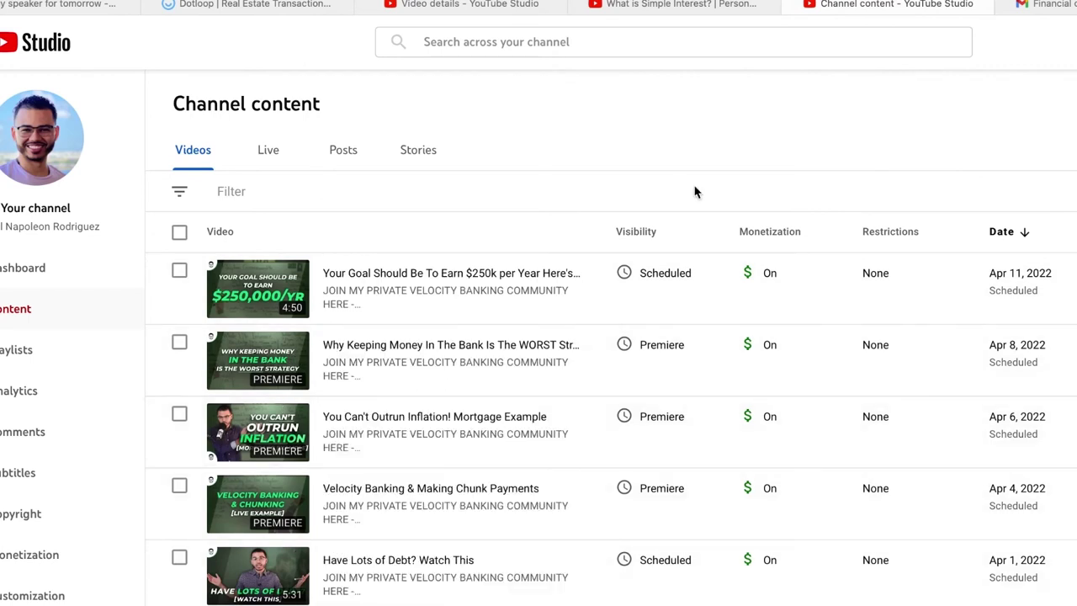
- Return from the video details of "How to pay off Debt Fast | Velocity Banking" to the channel content list and review the 2018 videos
left_click(688, 7)
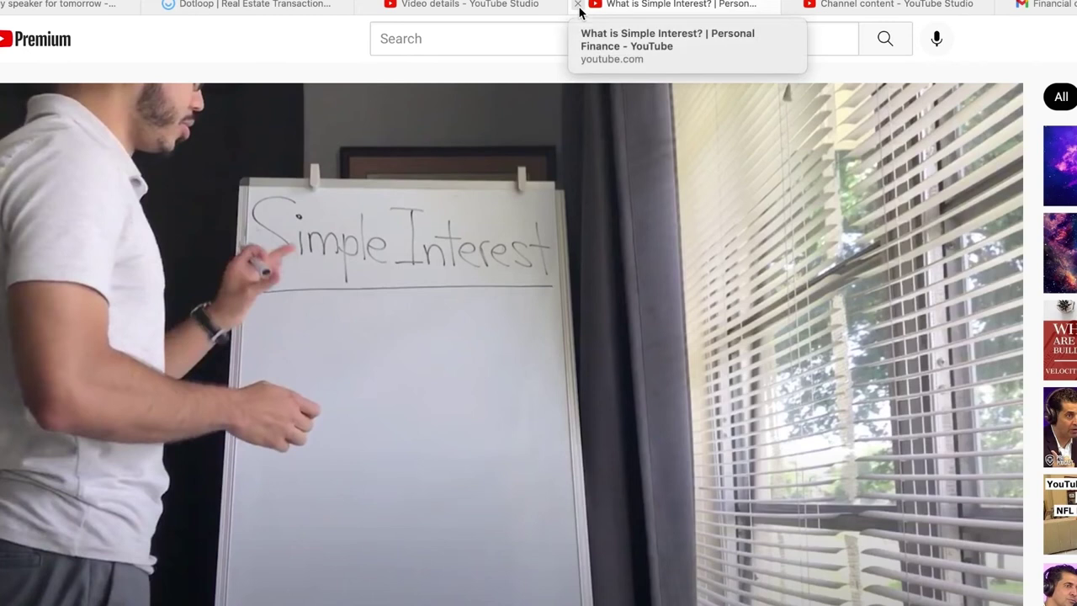
left_click(519, 7)
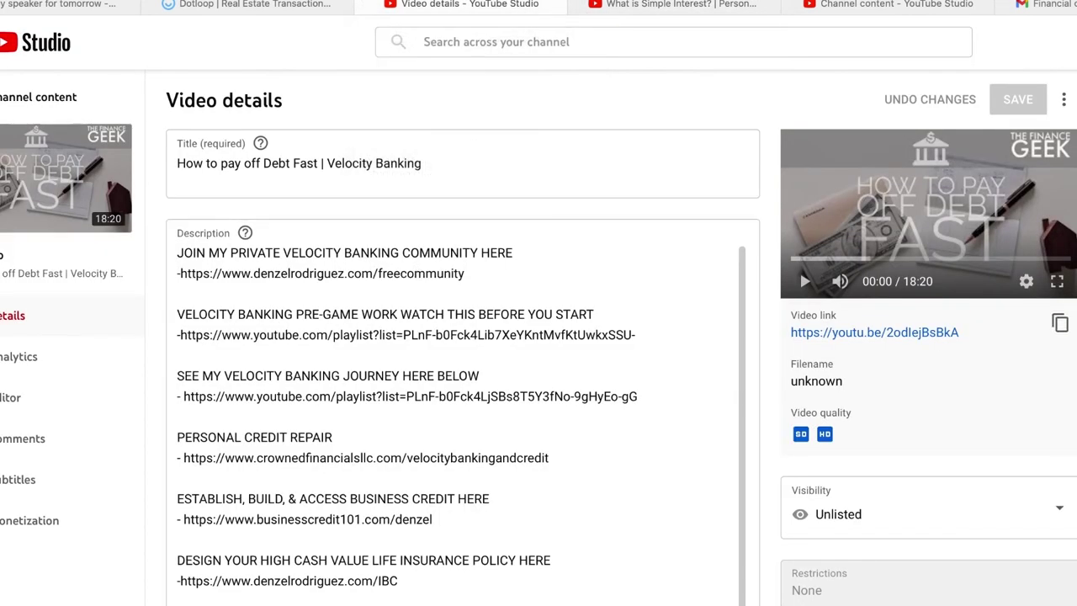
key("alt+Left")
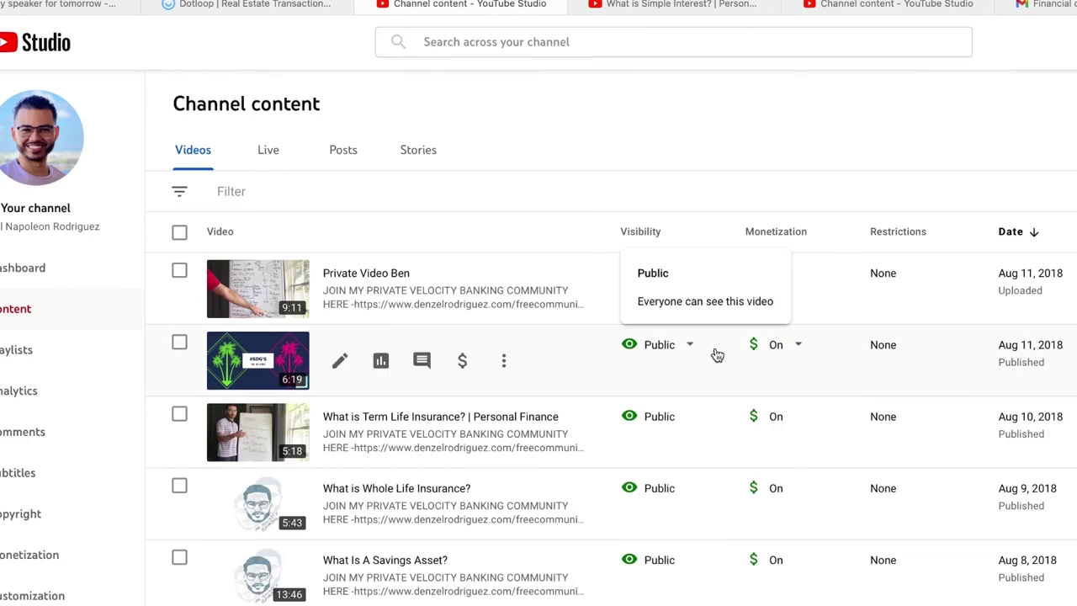
scroll(714, 353, "down", 10)
scroll(717, 354, "down", 3)
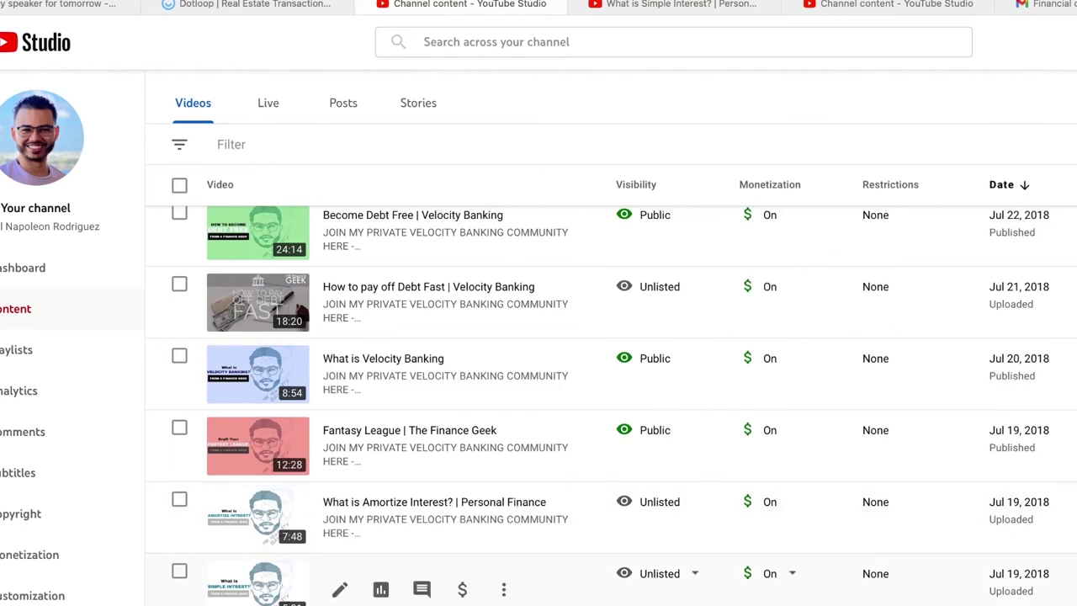
- Review the channel's newest content, from the scheduled April 2022 videos down to the January 2022 uploads
key("Home")
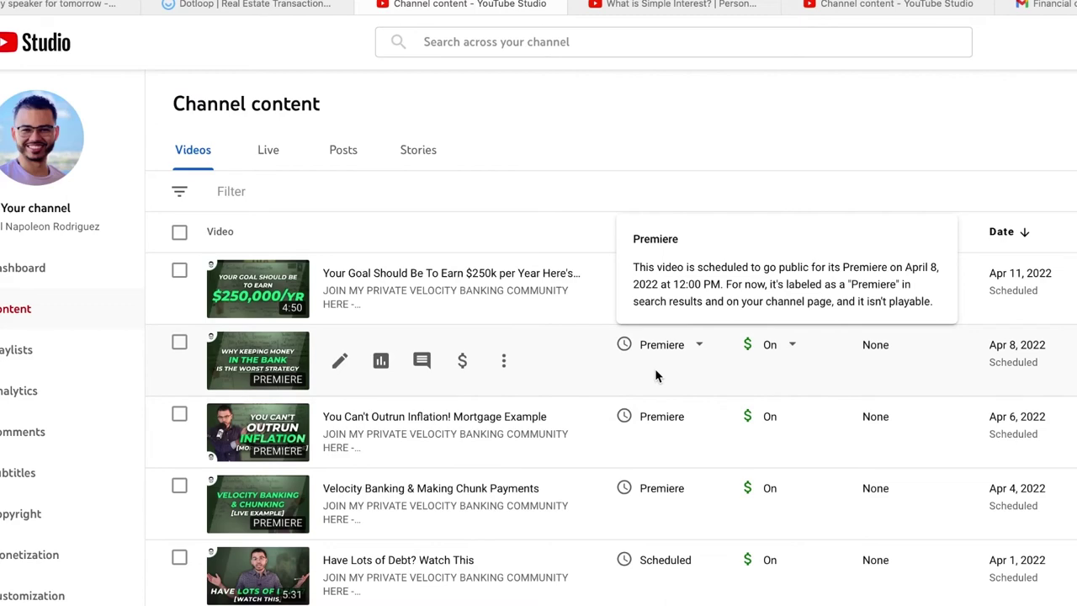
scroll(657, 376, "down", 15)
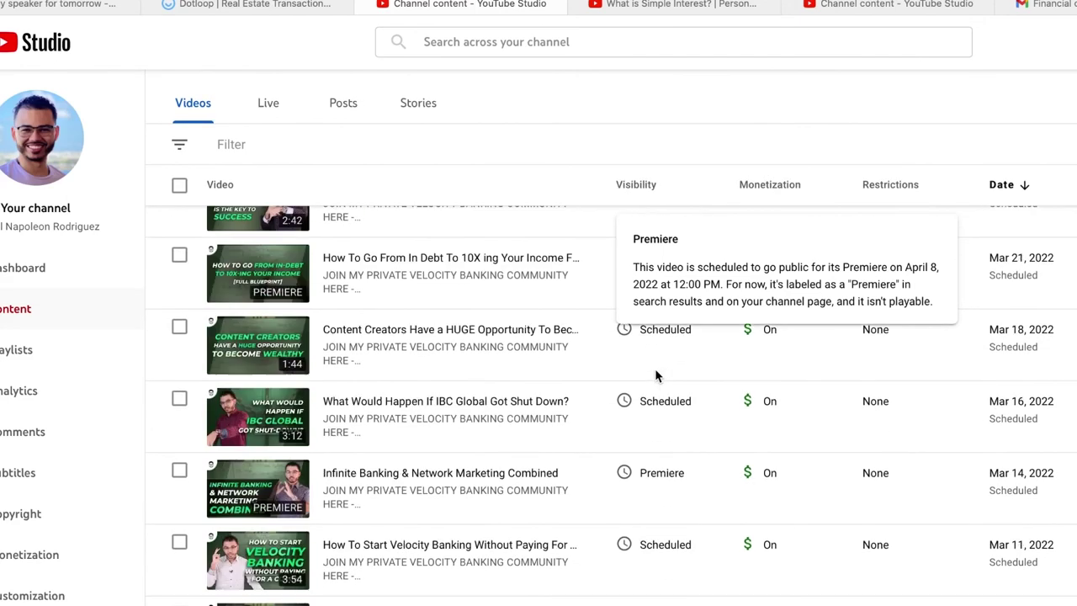
scroll(657, 375, "down", 15)
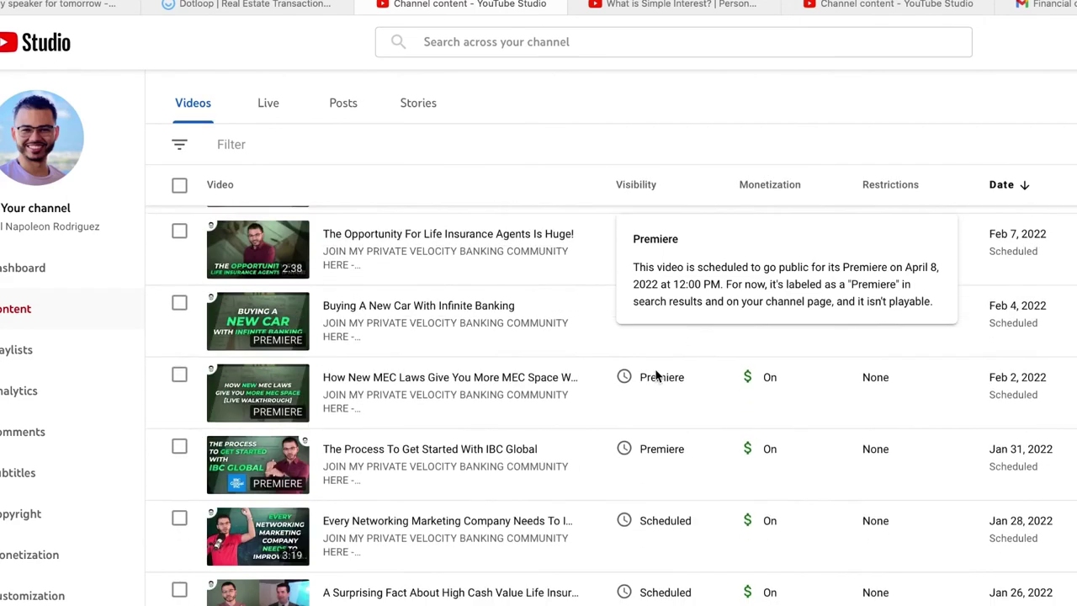
scroll(657, 376, "down", 5)
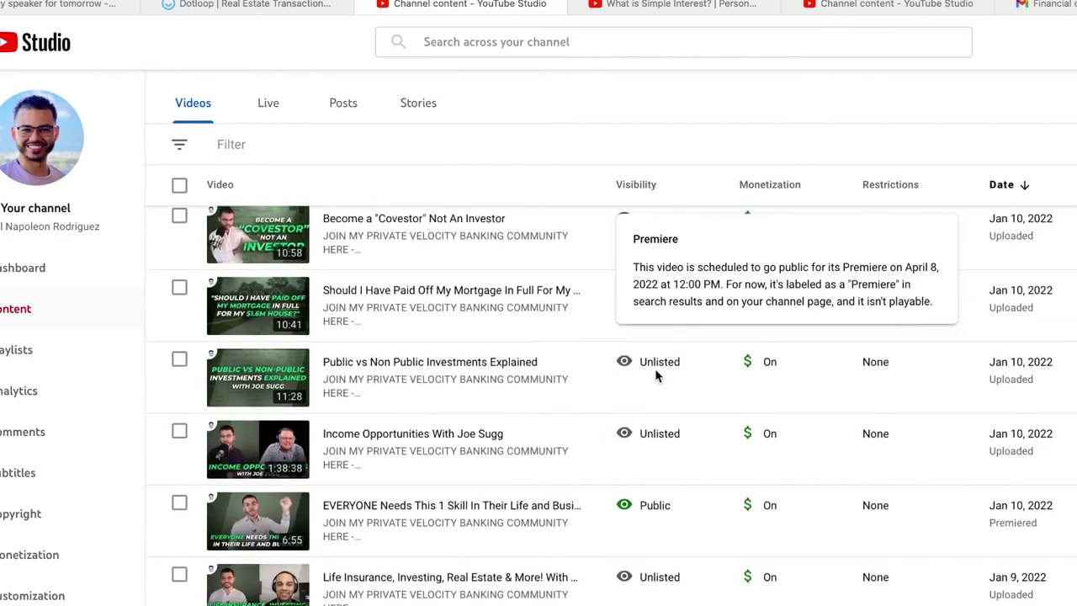
scroll(657, 376, "up", 12)
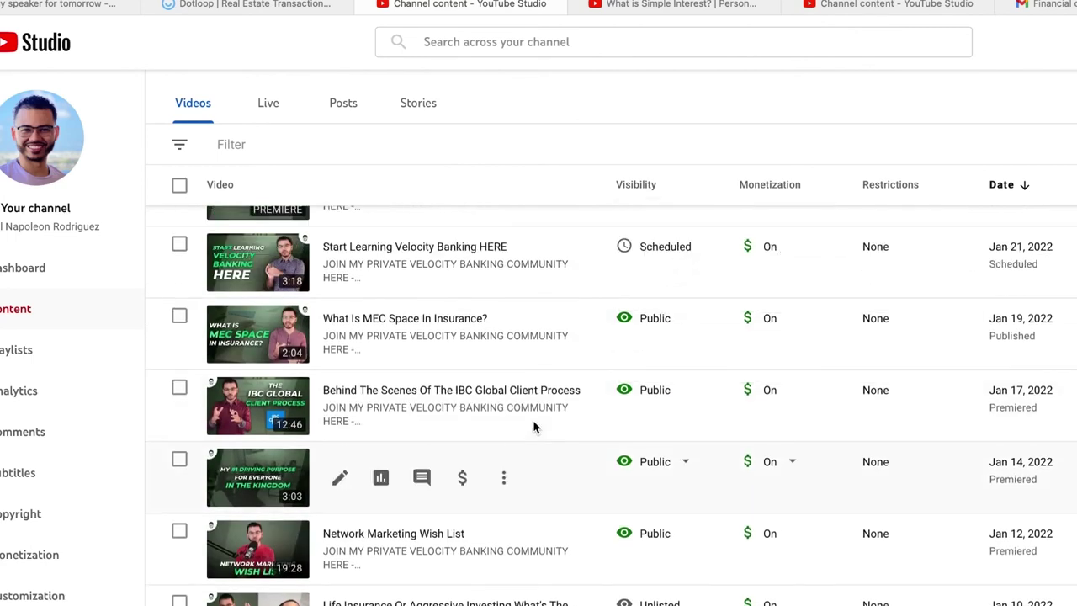
scroll(533, 427, "up", 9)
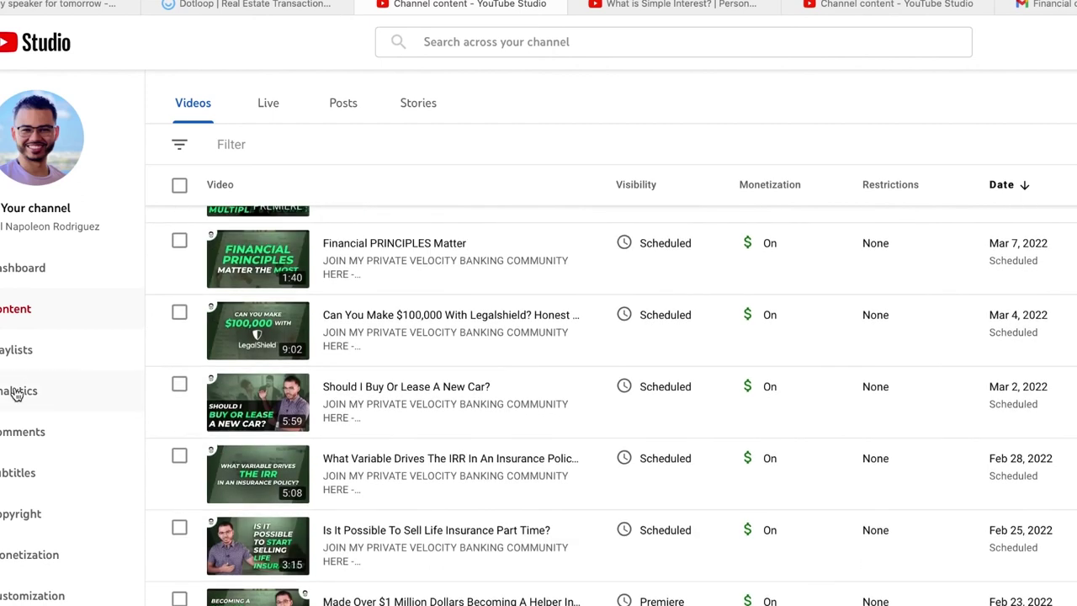
- Open the channel analytics overview, set its period to Lifetime, and examine the total view count
left_click(17, 392)
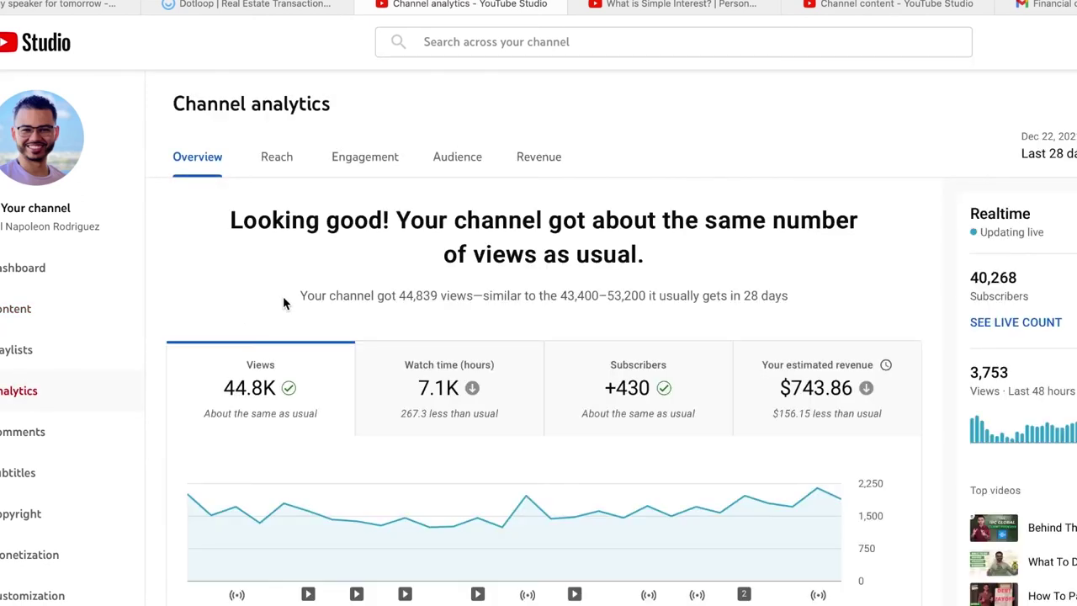
left_click(1047, 150)
left_click(1053, 250)
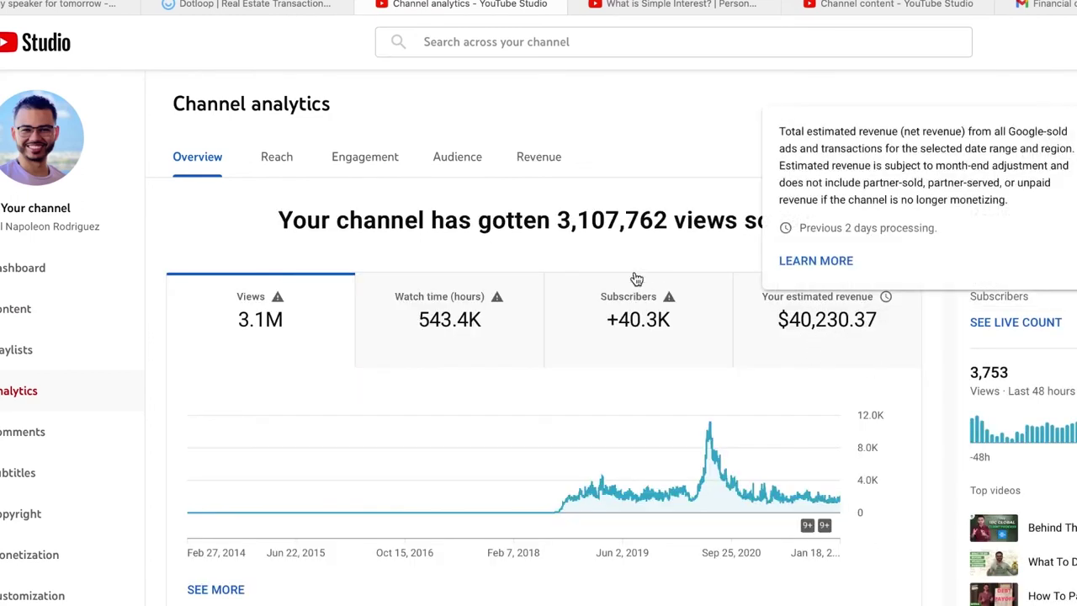
left_click_drag(552, 220, 676, 220)
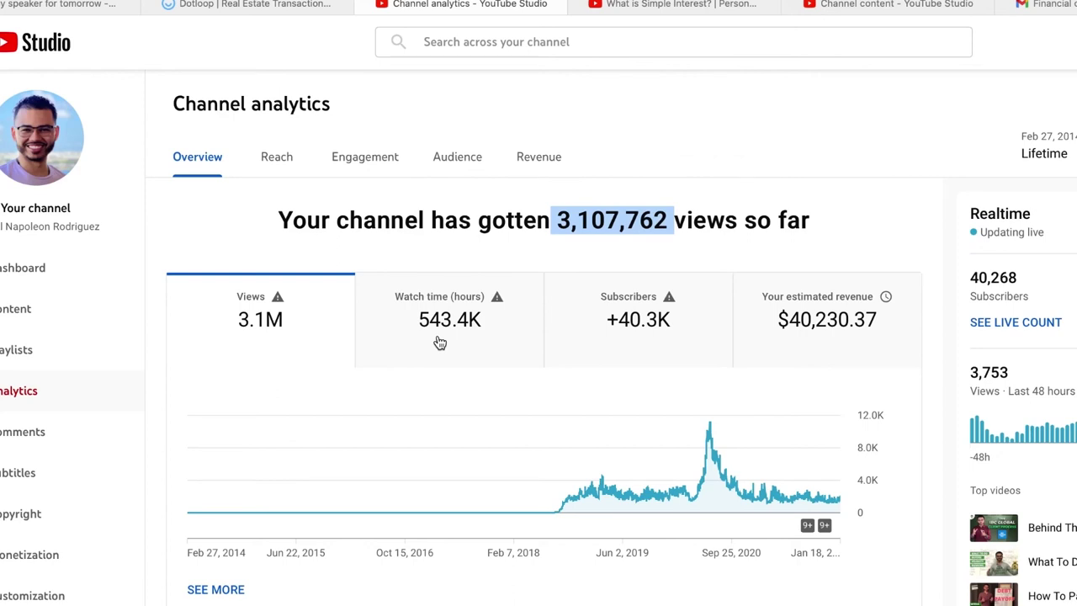
left_click(483, 263)
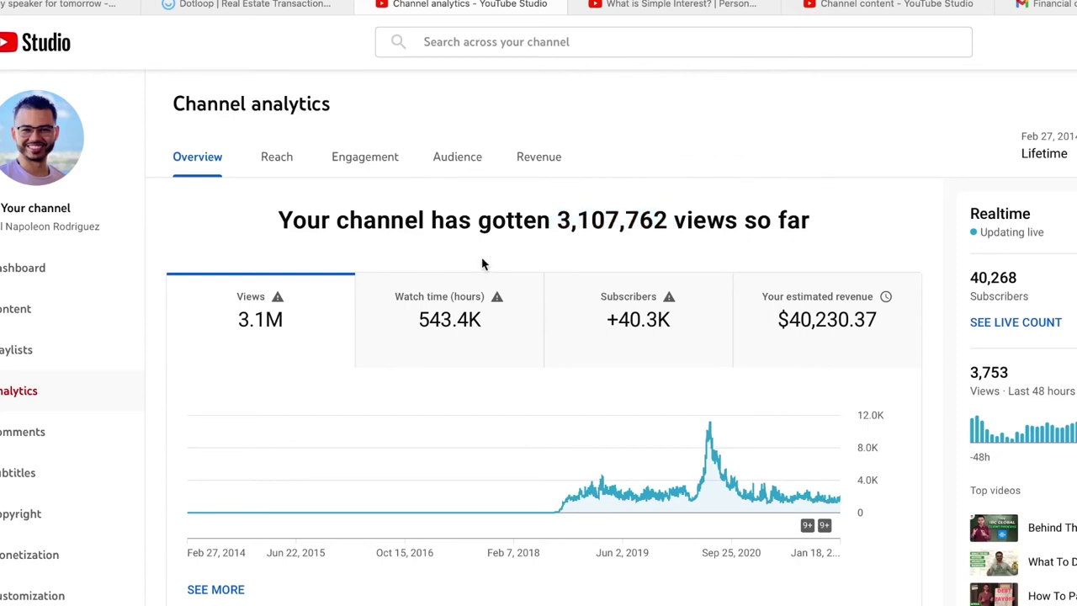
- Examine the channel's top videos for the lifetime period in the analytics overview
scroll(449, 366, "down", 5)
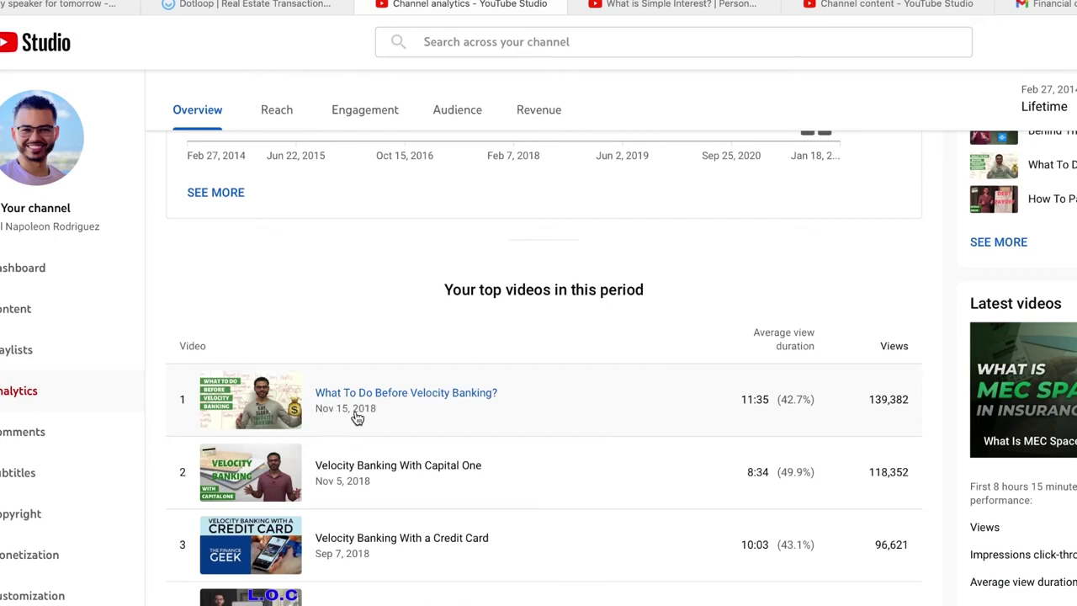
scroll(361, 418, "down", 3)
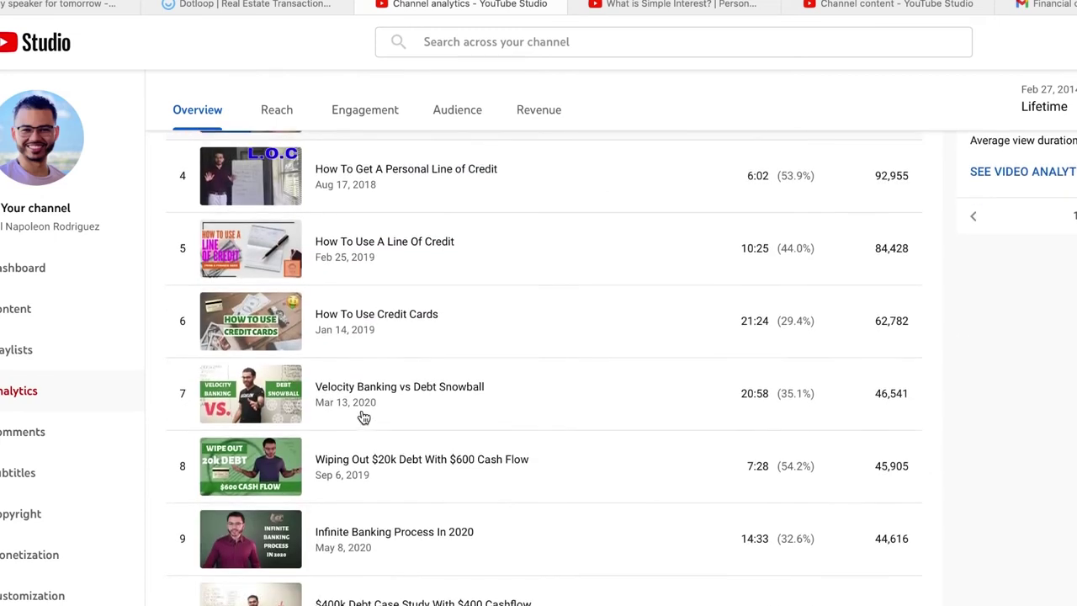
scroll(362, 418, "up", 10)
- Check the channel dashboard and return to the channel content list to look through the scheduled videos
left_click(22, 268)
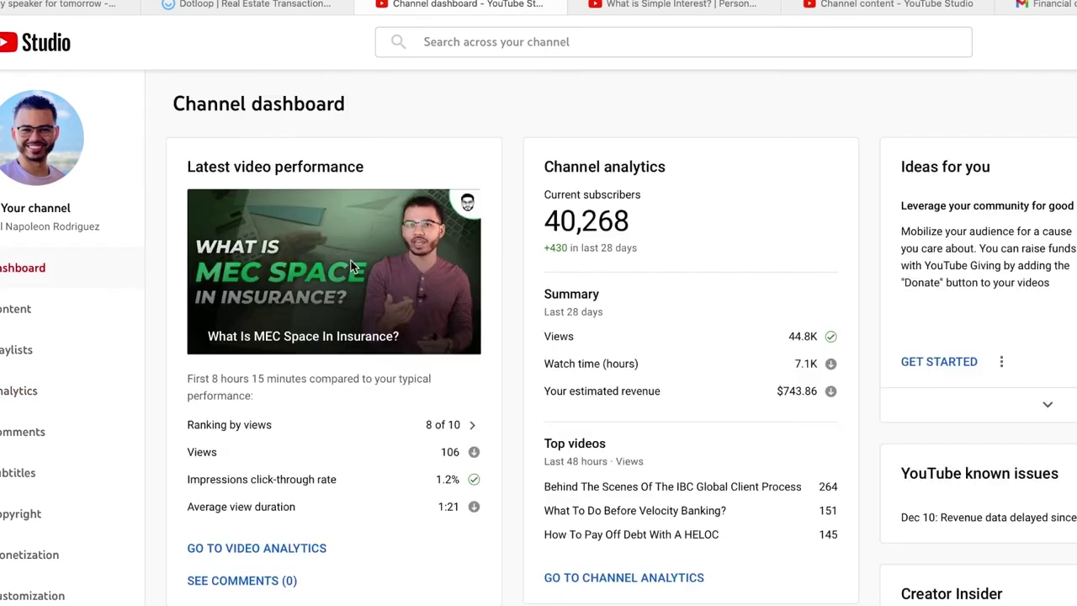
key("alt+Left")
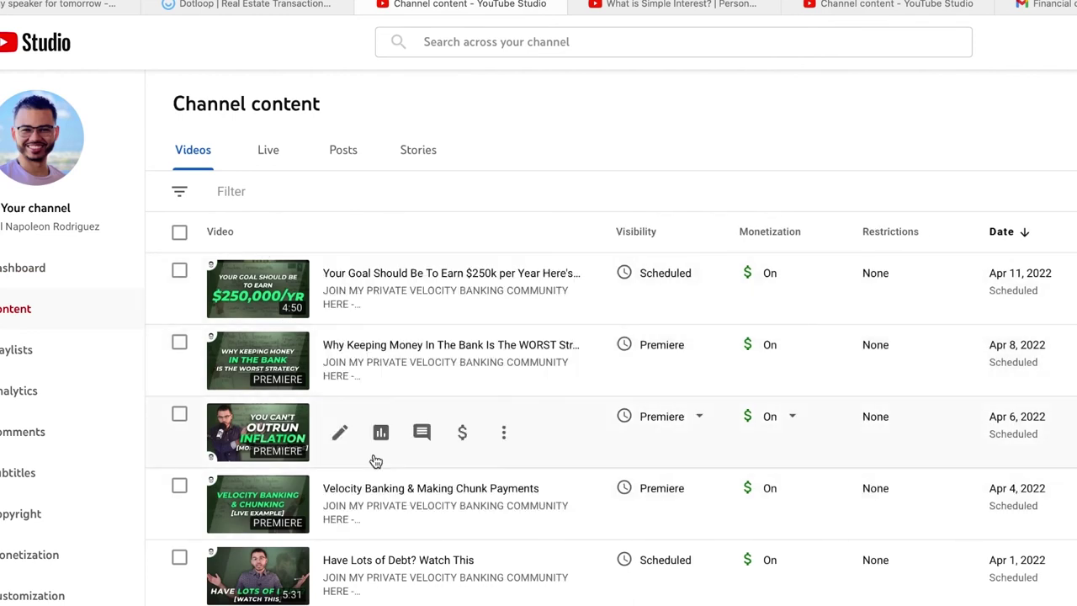
scroll(527, 512, "down", 5)
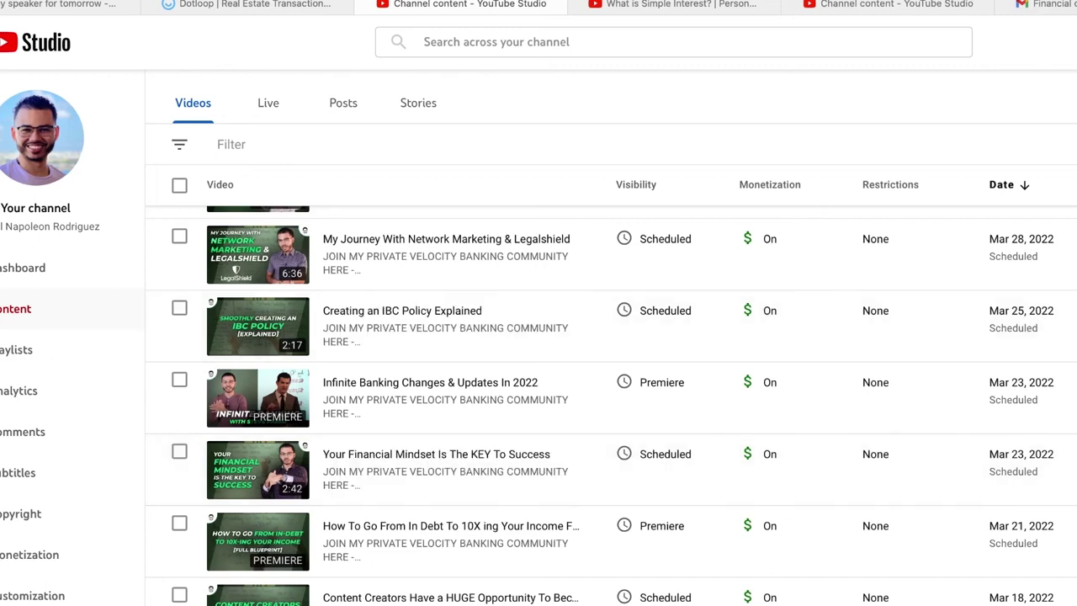
- Open Dropbox in a new browser tab and go into the shared livestream videos folder
key("super+t")
type("dr")
key("Return")
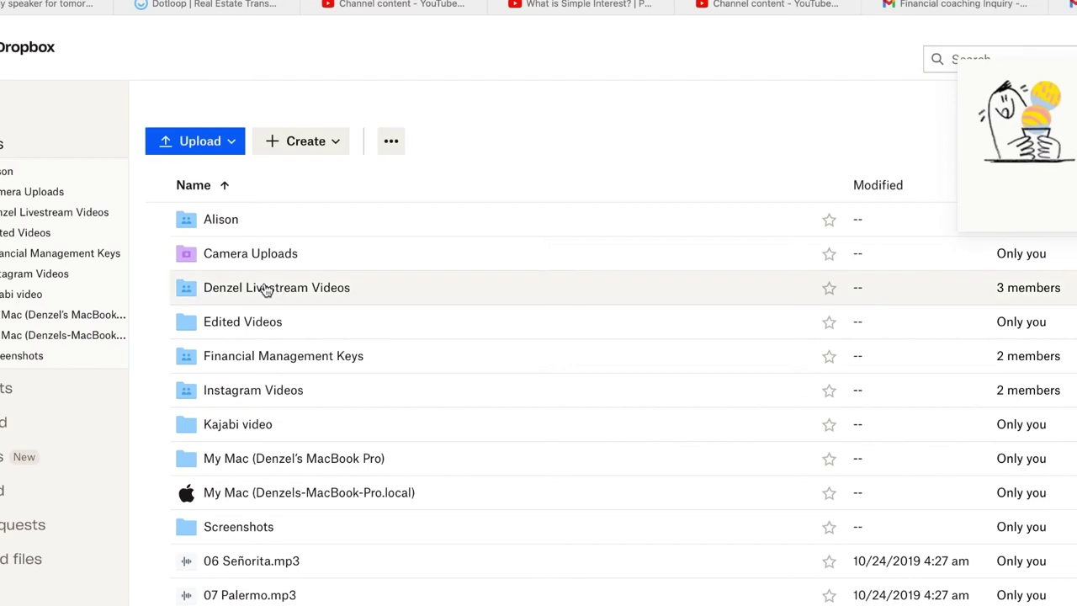
left_click(245, 290)
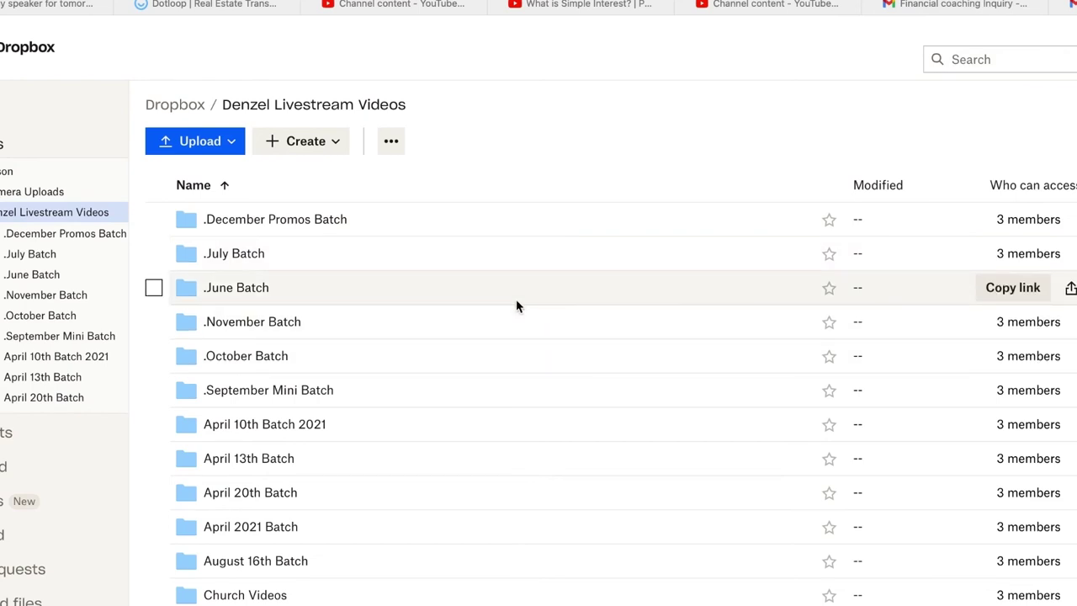
- Switch back to YouTube Studio and look at the latest scheduled videos in the channel content list
left_click(391, 7)
scroll(561, 407, "up", 1)
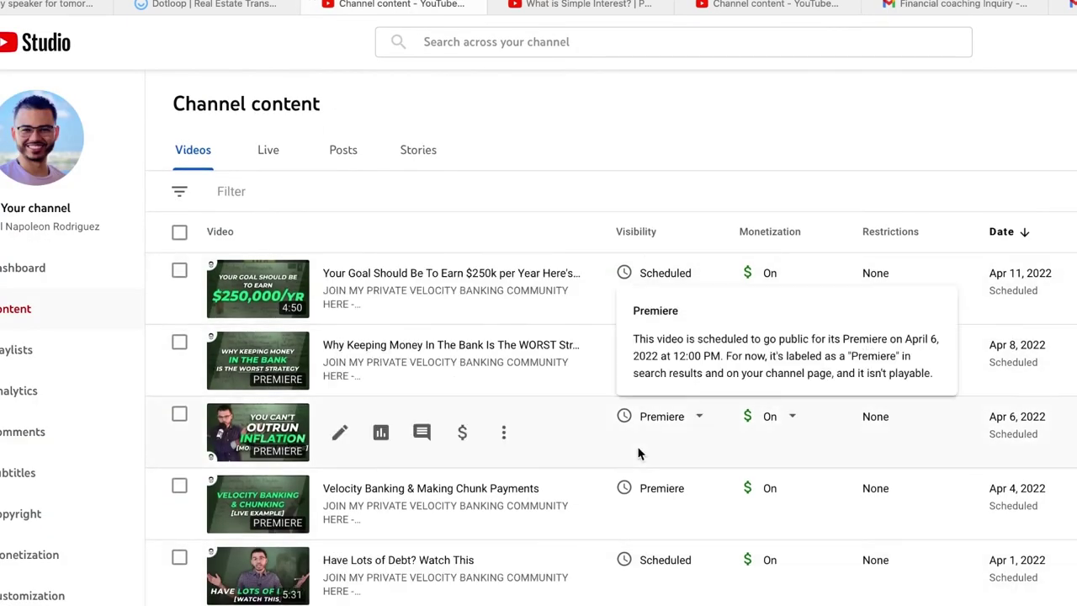
- Switch to Dropbox and look through the monthly batch folders inside the livestream videos folder
mouse_move(587, 2)
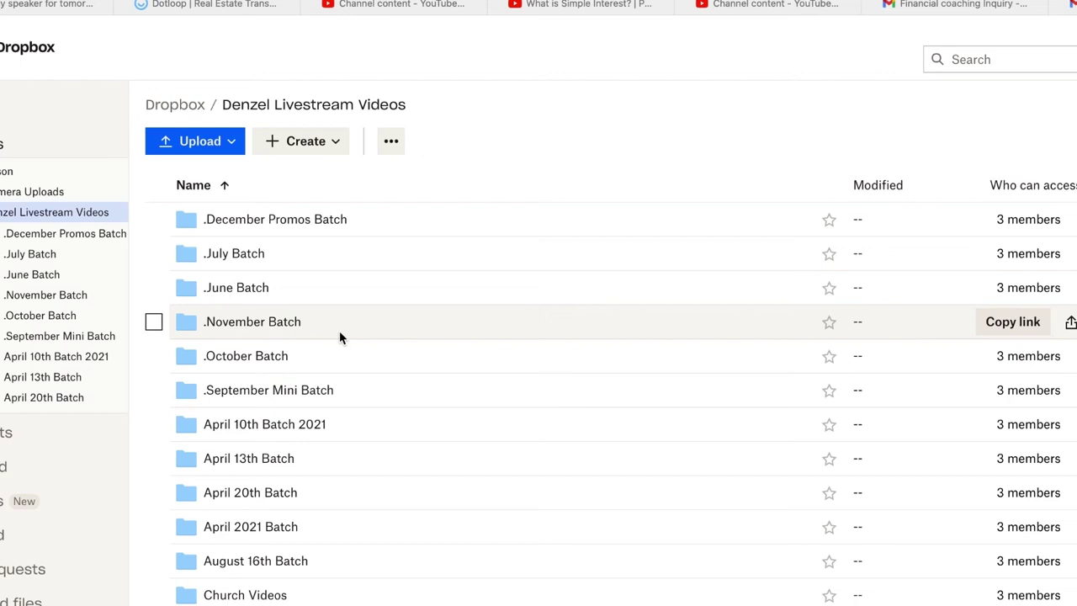
scroll(338, 332, "down", 10)
scroll(339, 335, "down", 9)
scroll(339, 335, "up", 12)
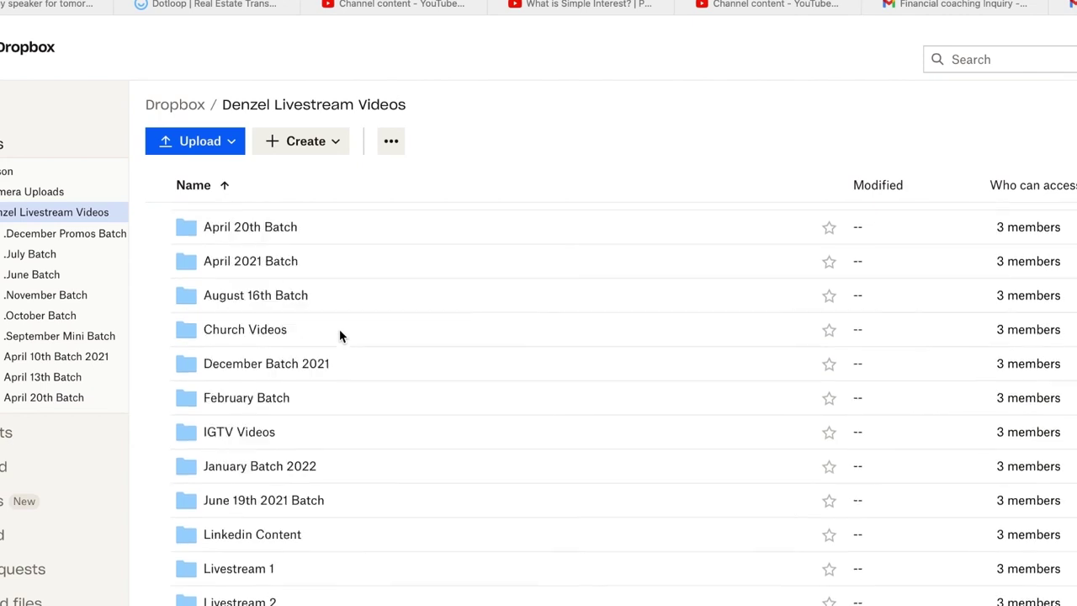
scroll(339, 332, "up", 8)
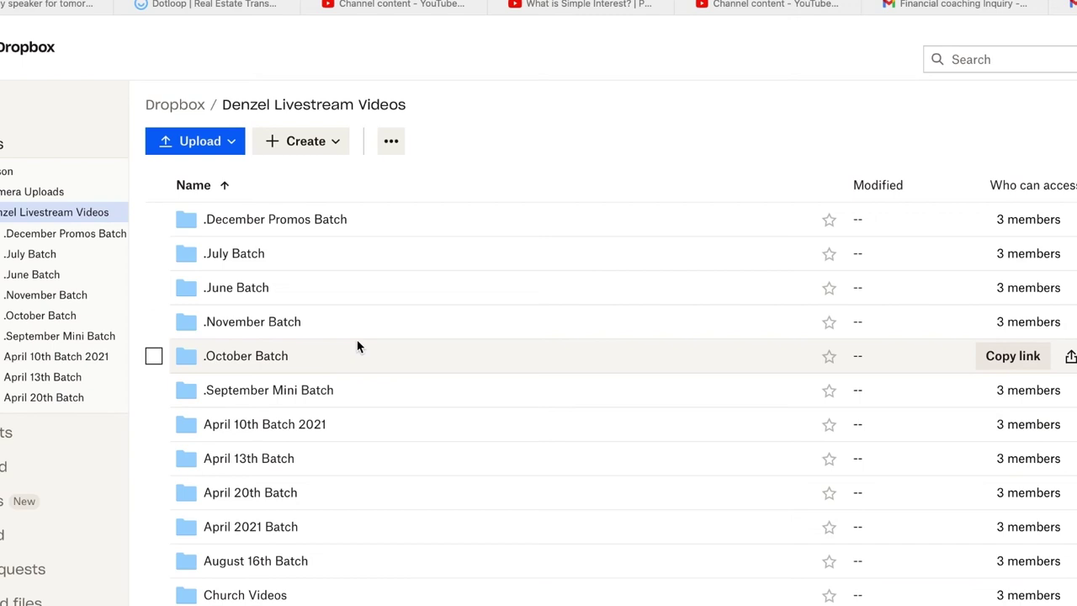
- Open the Task 1 folder in April 10th Batch 2021 and preview its "Mastering Your Finance Mindset" thumbnail image and video
left_click(264, 425)
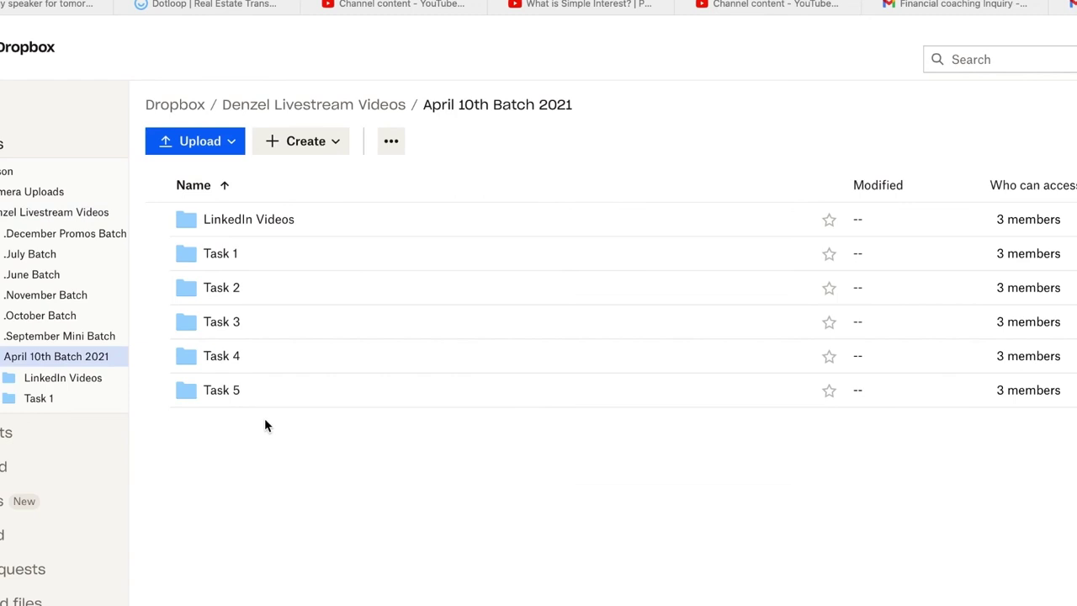
left_click(223, 254)
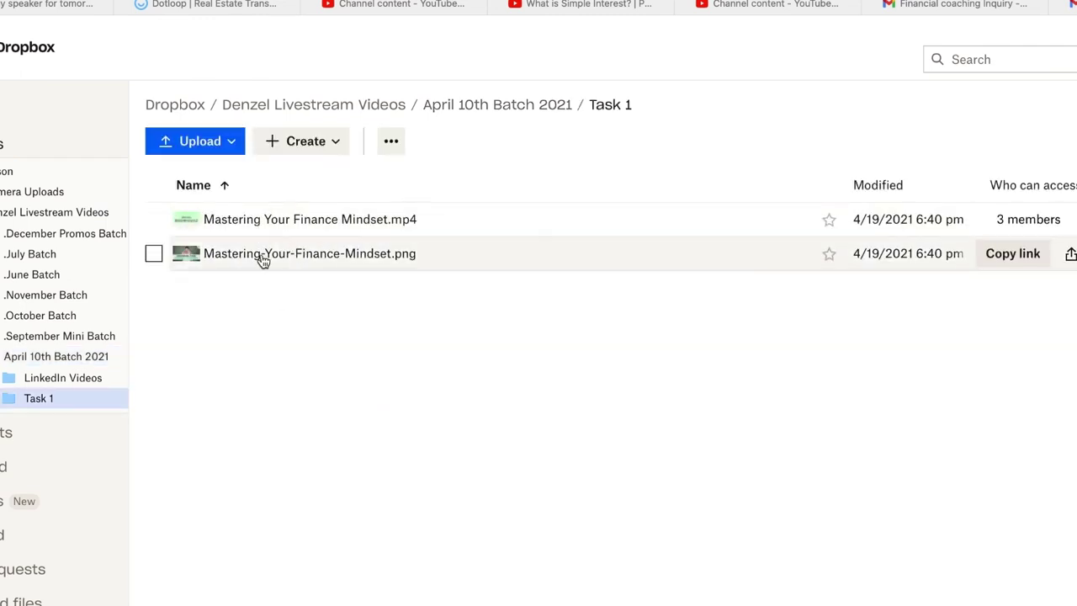
left_click(217, 254)
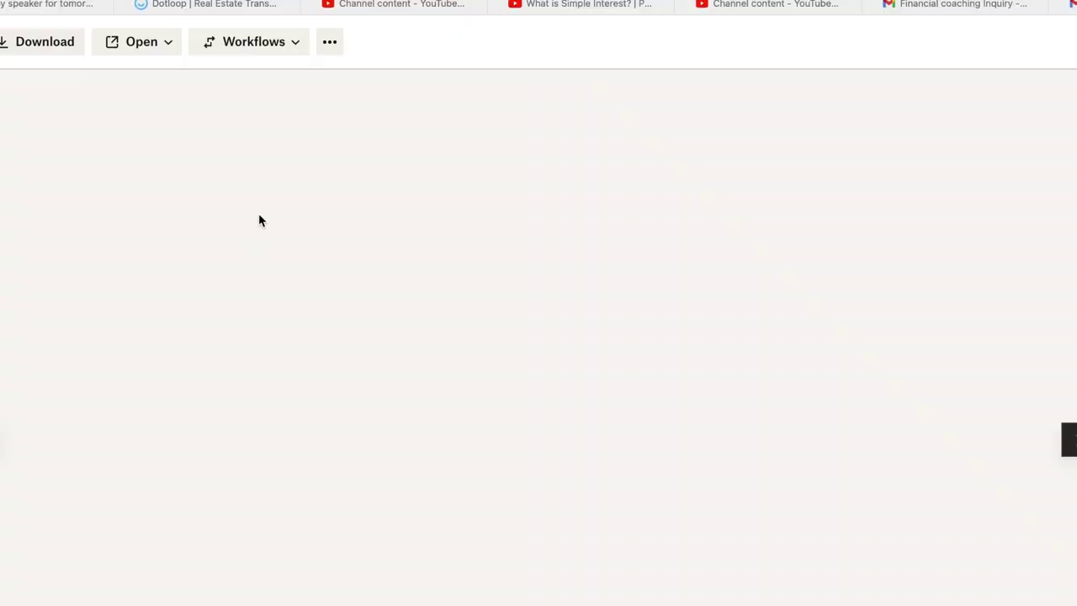
key("Escape")
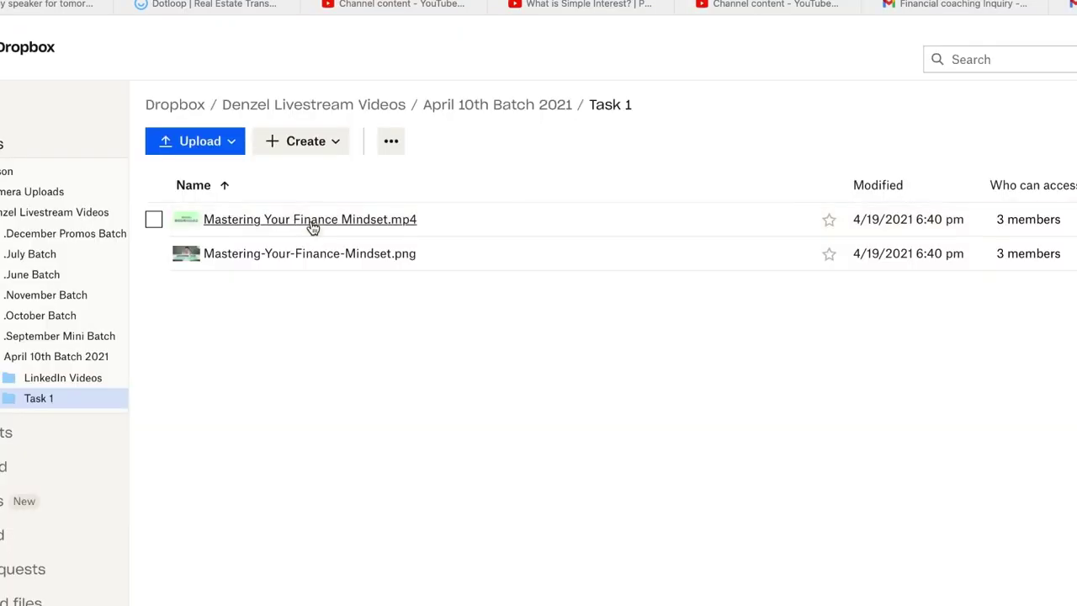
left_click(310, 222)
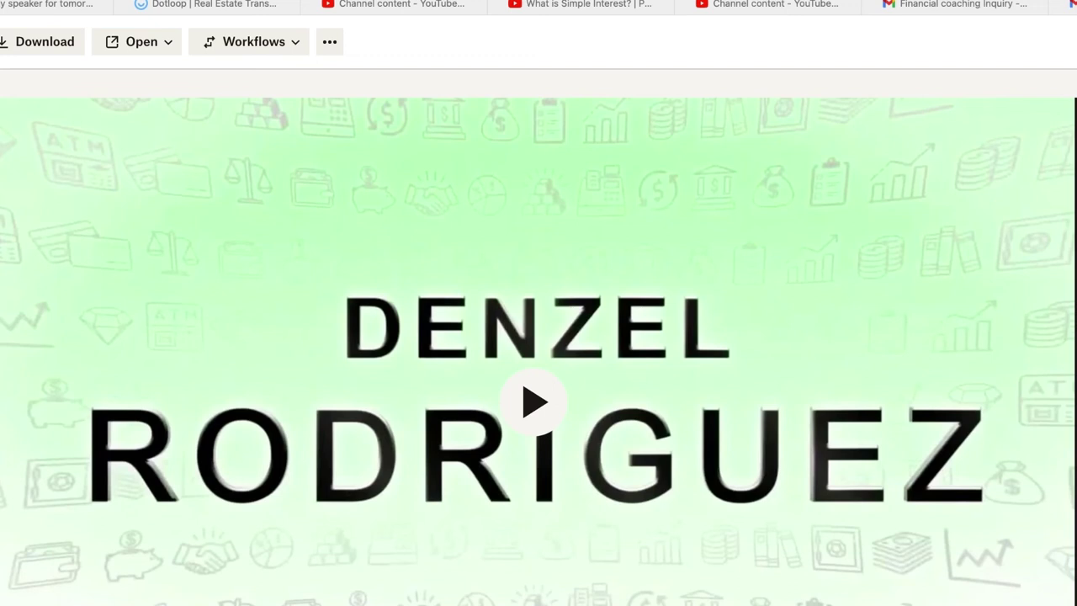
key("Escape")
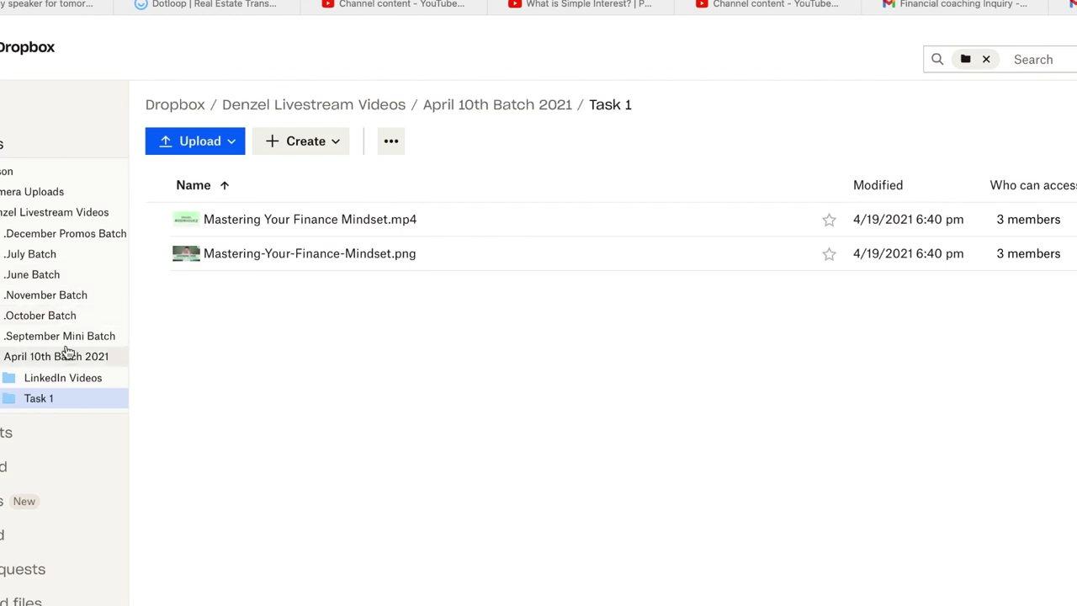
- Examine the contents of the Task 2, Task 3 and Task 4 folders in April 10th Batch 2021
scroll(58, 332, "down", 2)
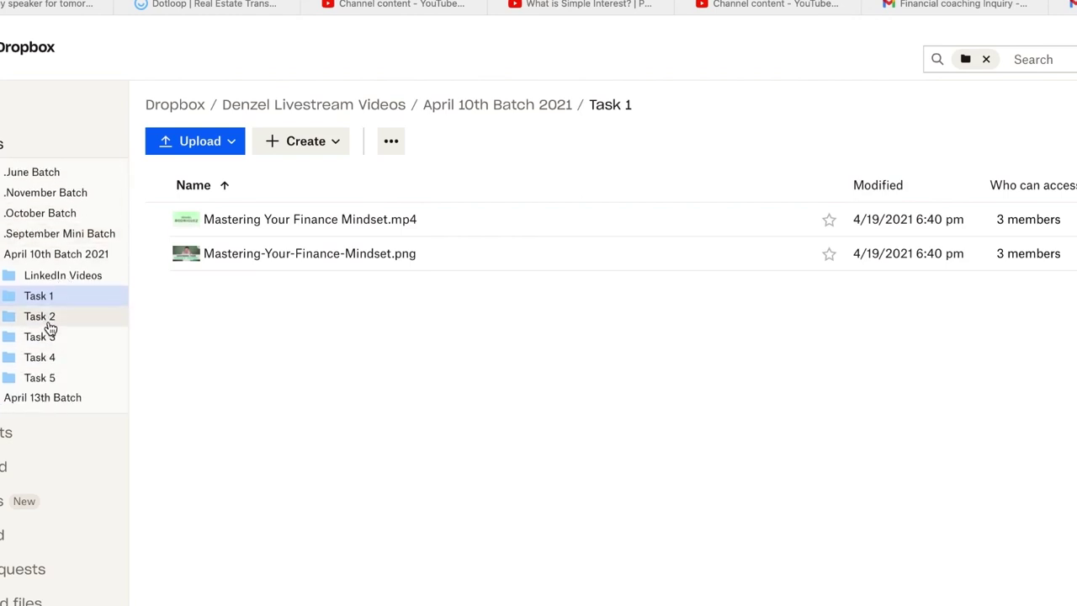
left_click(49, 327)
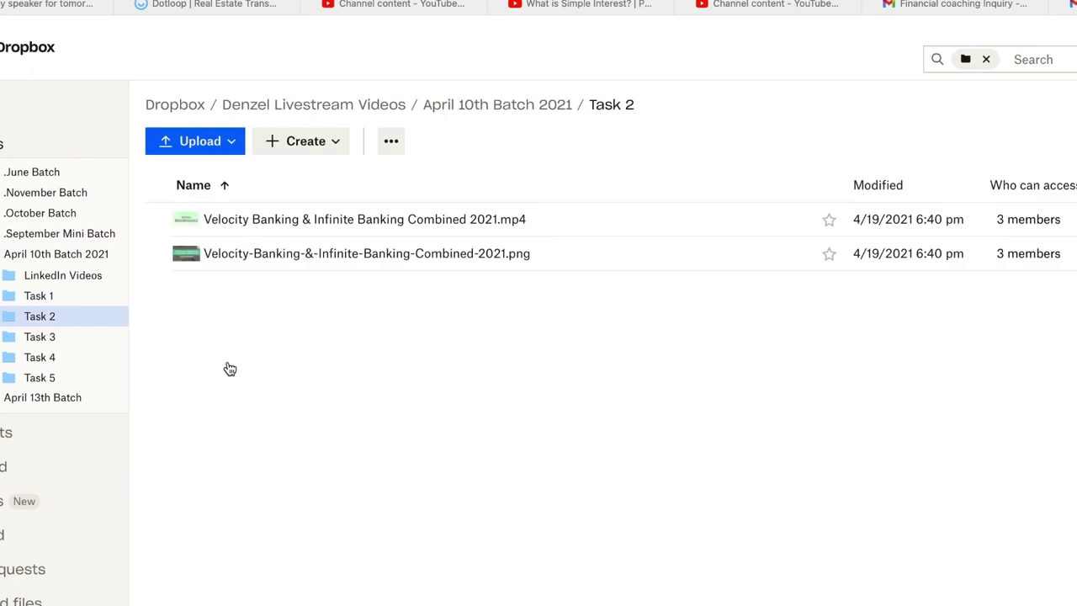
left_click(40, 341)
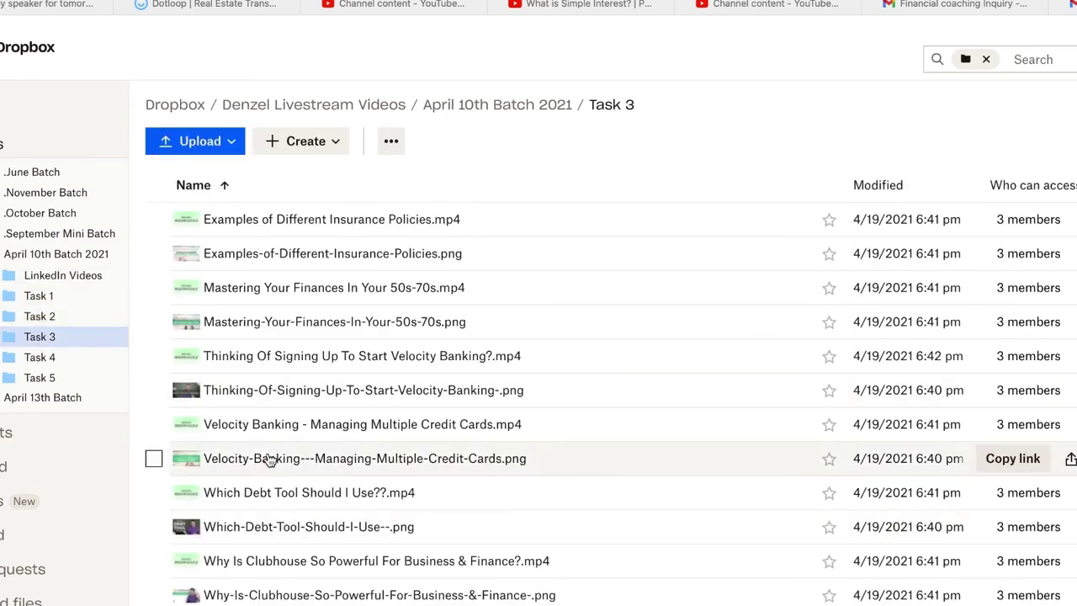
left_click(35, 358)
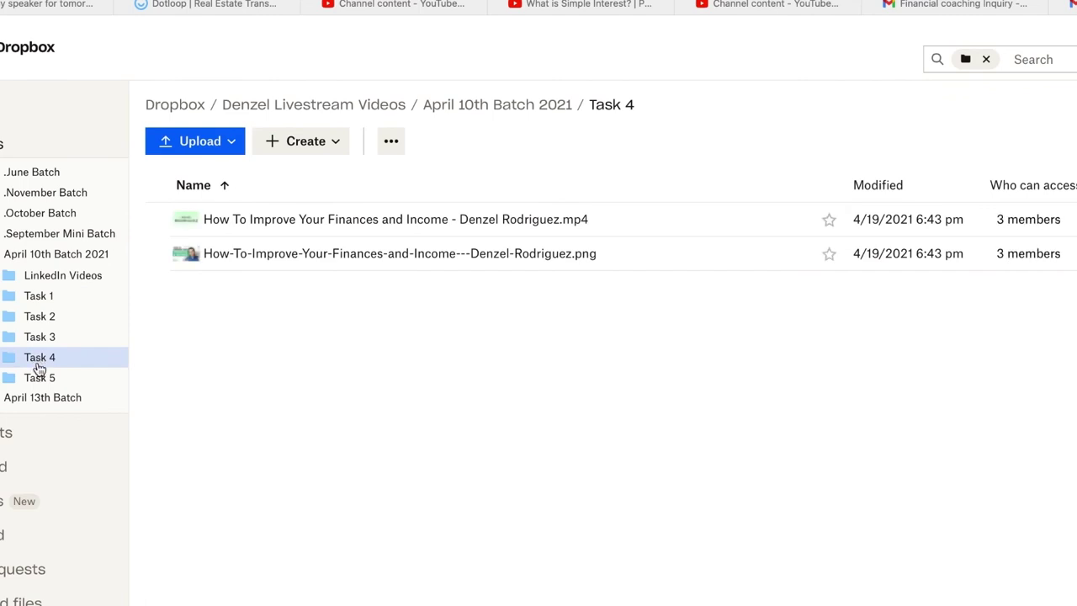
- Check the Task 5 folder and December Batch 2021's Raw Clips, and open folder 1 inside that batch's Finished folder
left_click(39, 376)
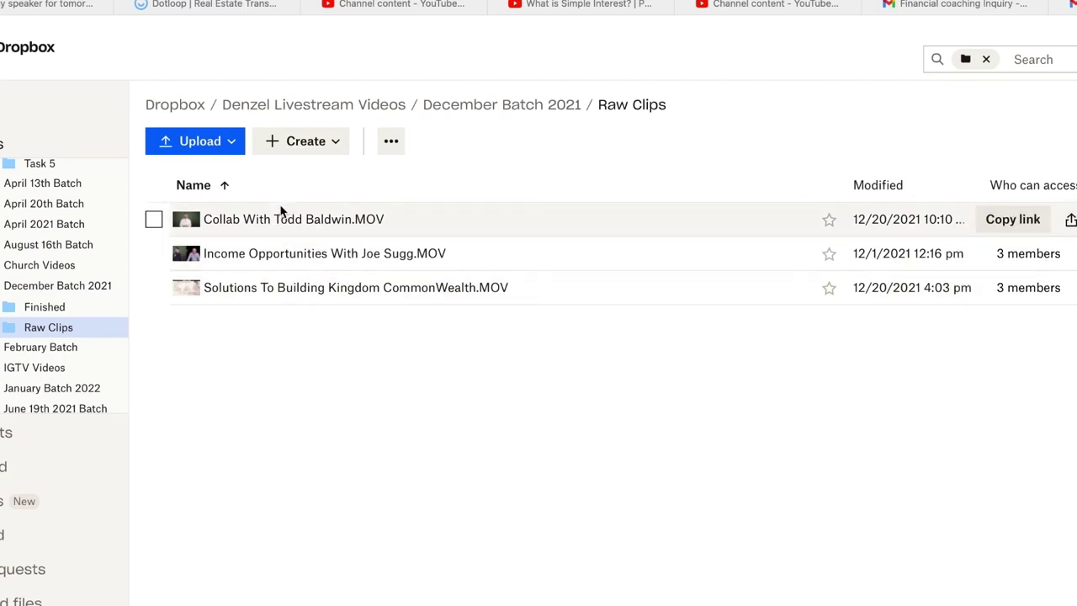
key("alt+Left")
left_click(233, 219)
double_click(199, 222)
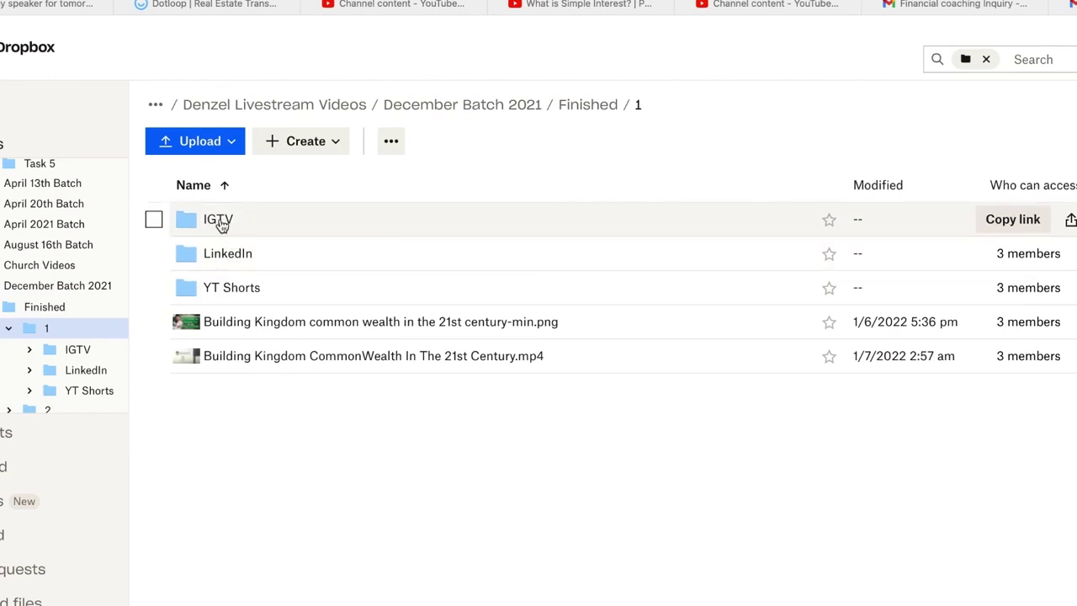
- Look through the IGTV, LinkedIn and YT Shorts subfolders of finished folder 1 in December Batch 2021
left_click(218, 221)
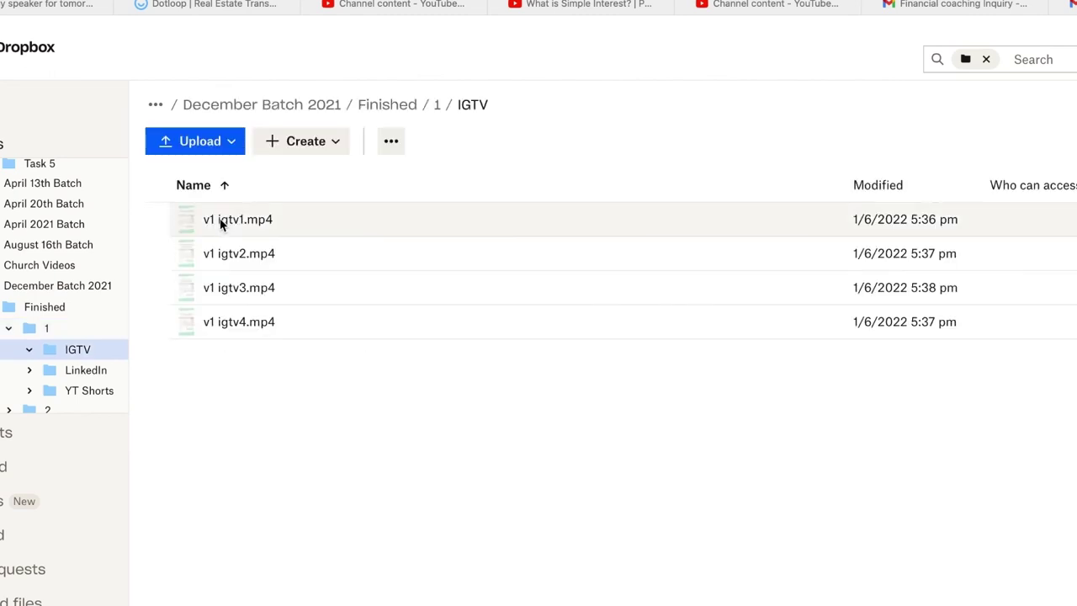
key("alt+Left")
left_click(222, 253)
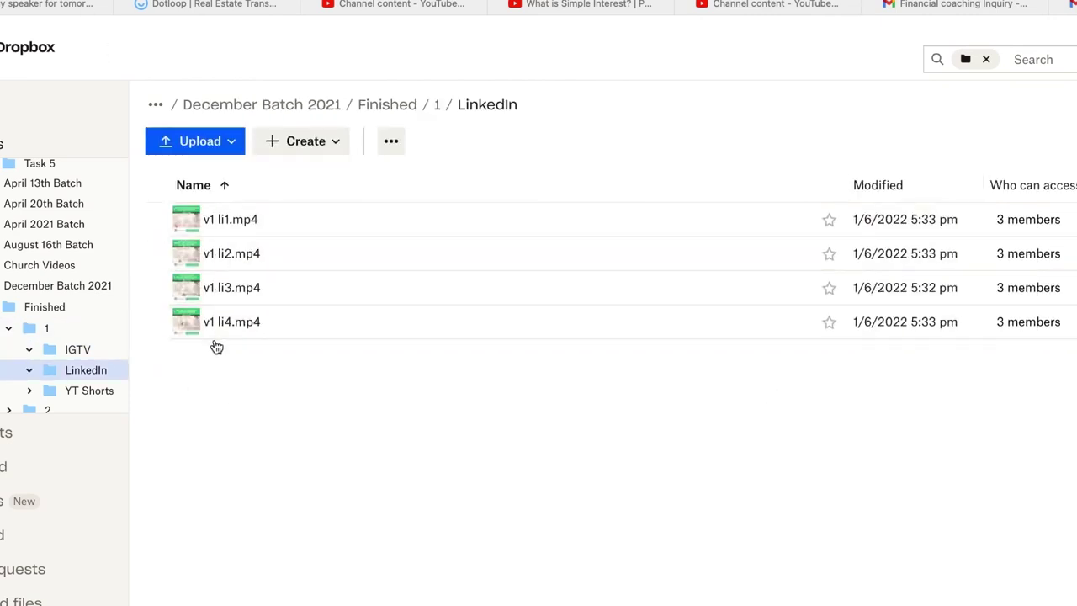
key("alt+Left")
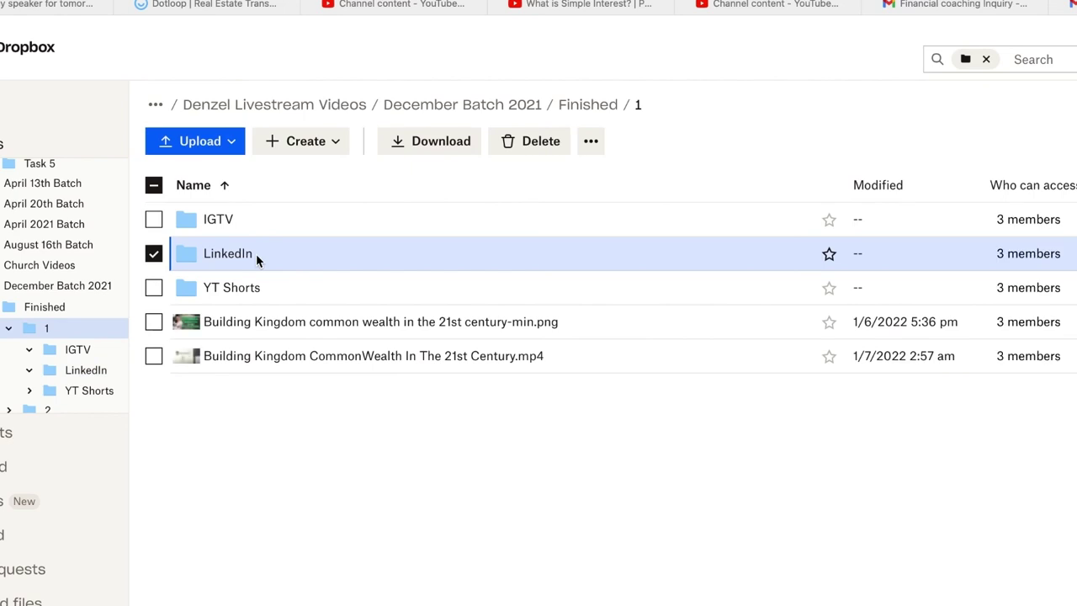
left_click(227, 287)
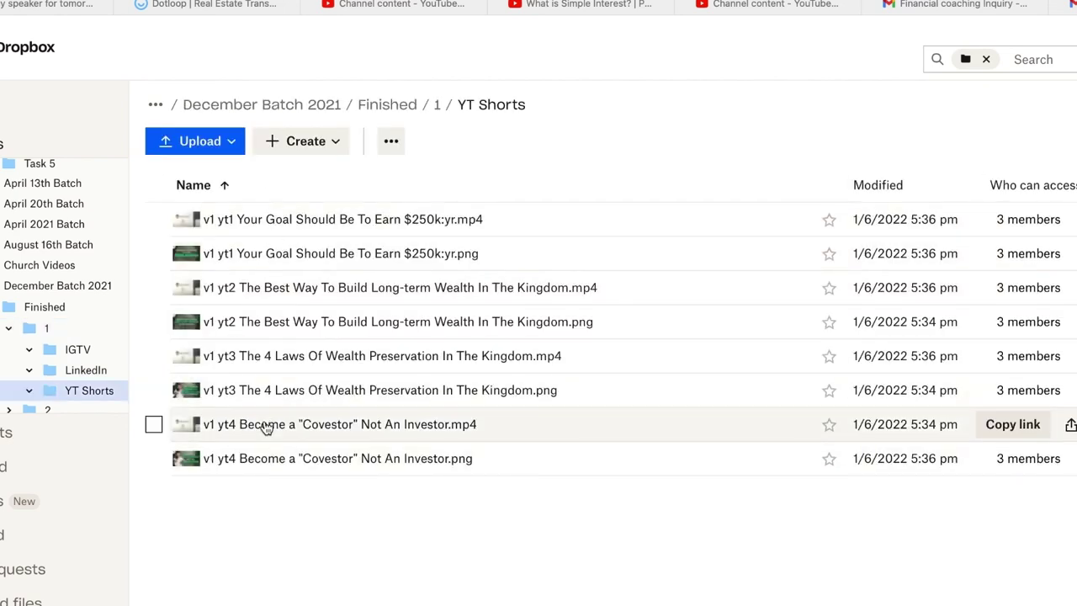
key("alt+Left")
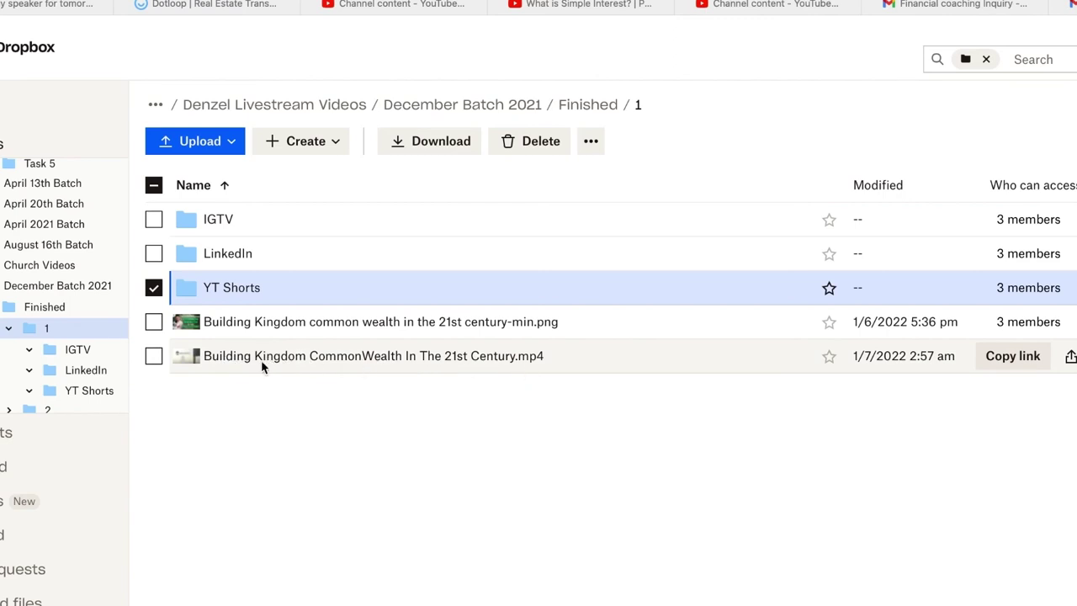
- Review the YT Shorts, LinkedIn and IGTV clips again in reverse order, returning to folder 1
left_click(234, 294)
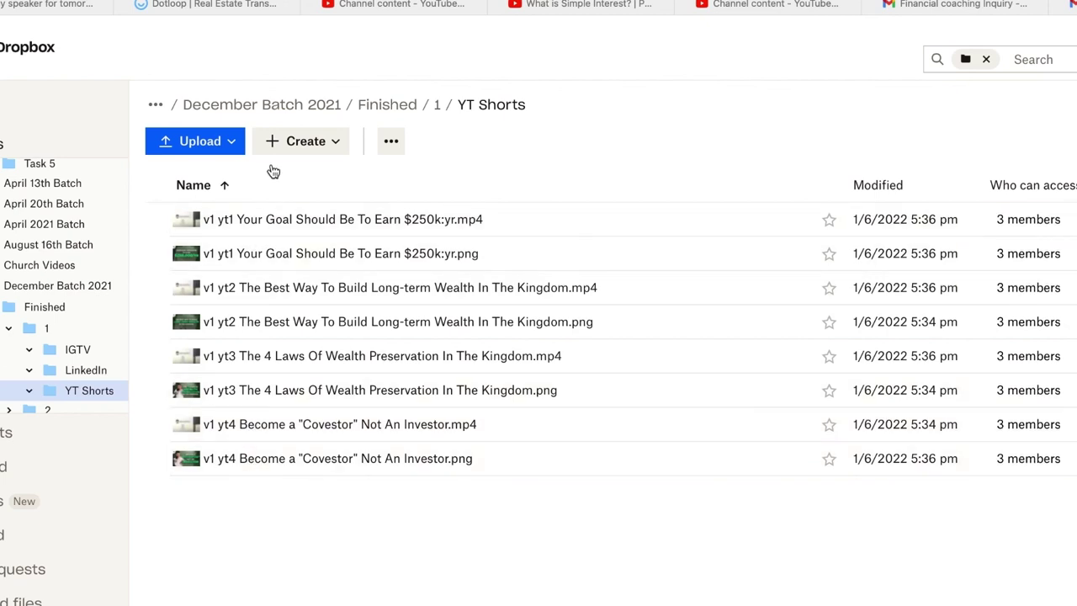
key("alt+Left")
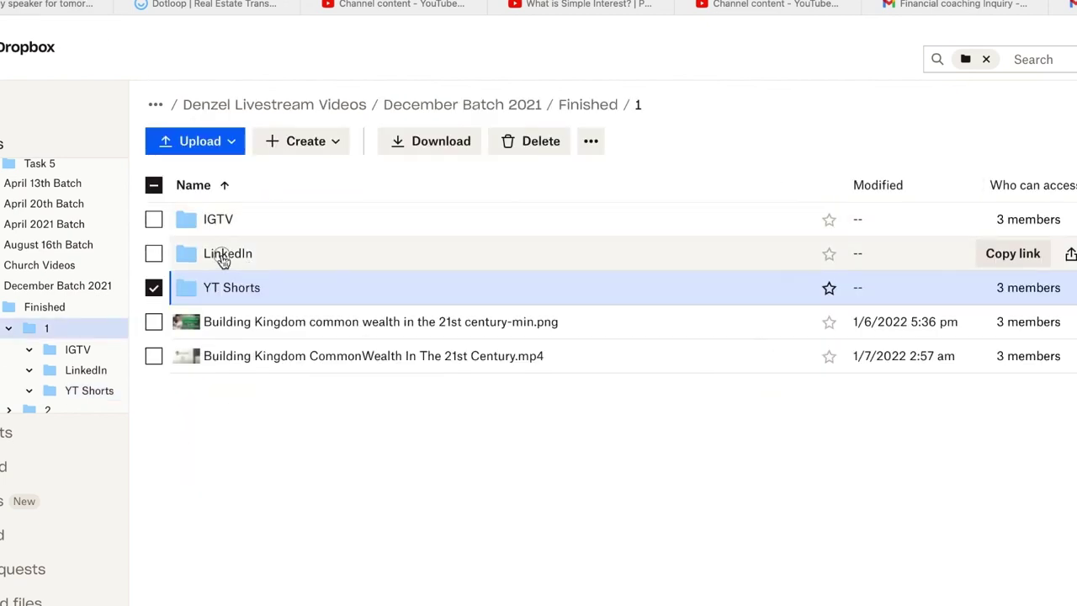
left_click(224, 253)
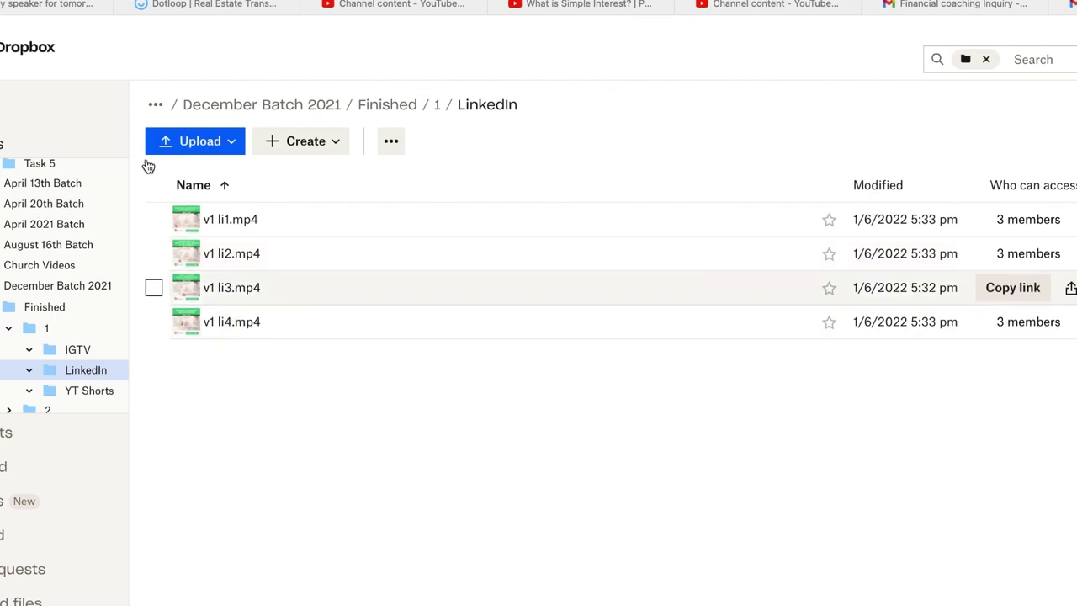
key("alt+Left")
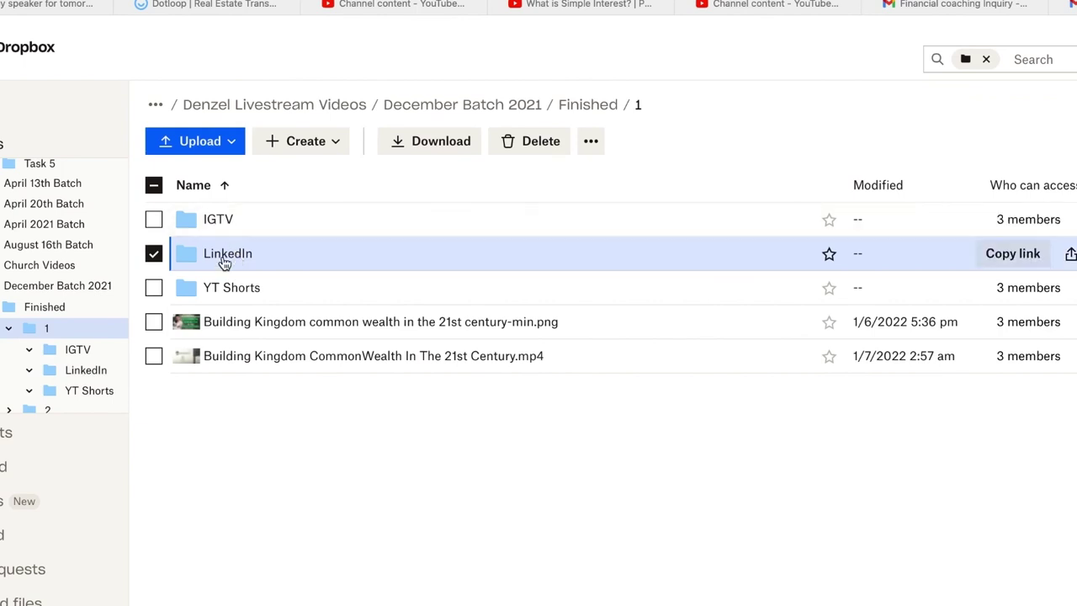
left_click(221, 221)
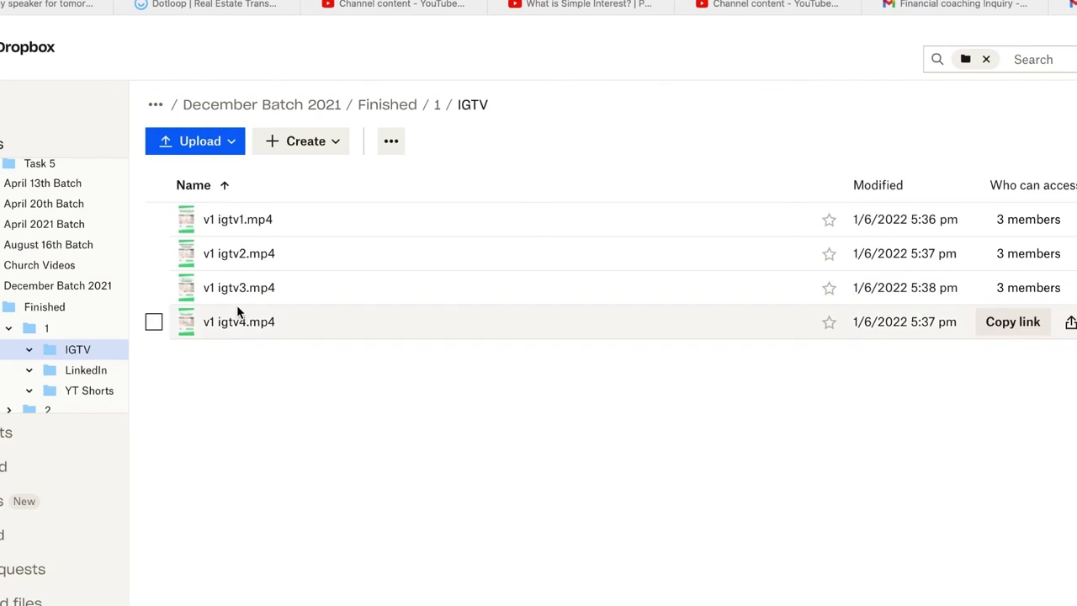
key("alt+Left")
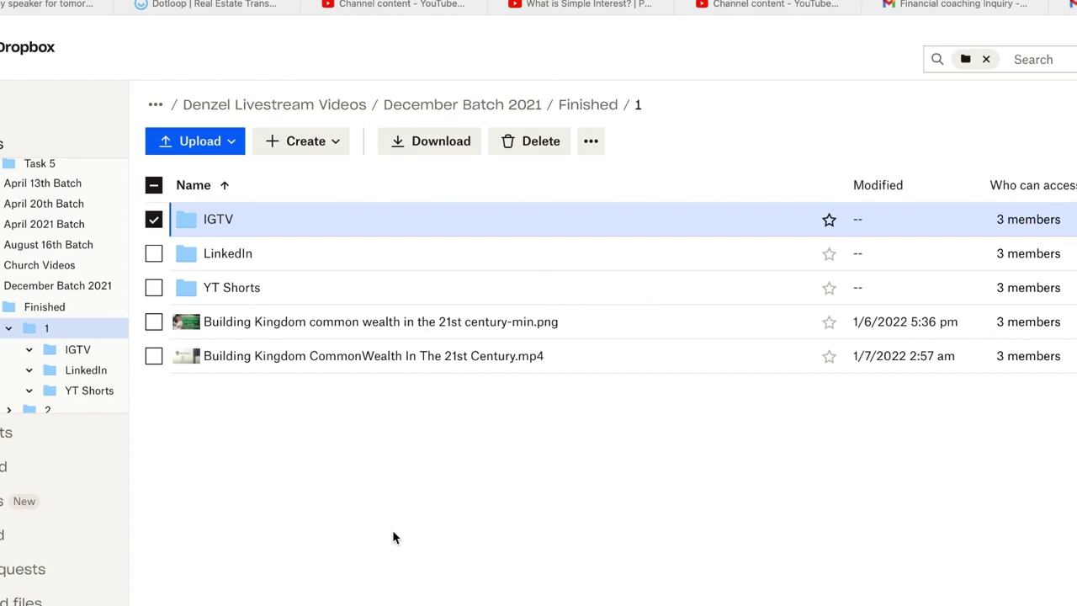
- Open the Kajabi site in a new browser tab, log in and show the list of all products
key("super+t")
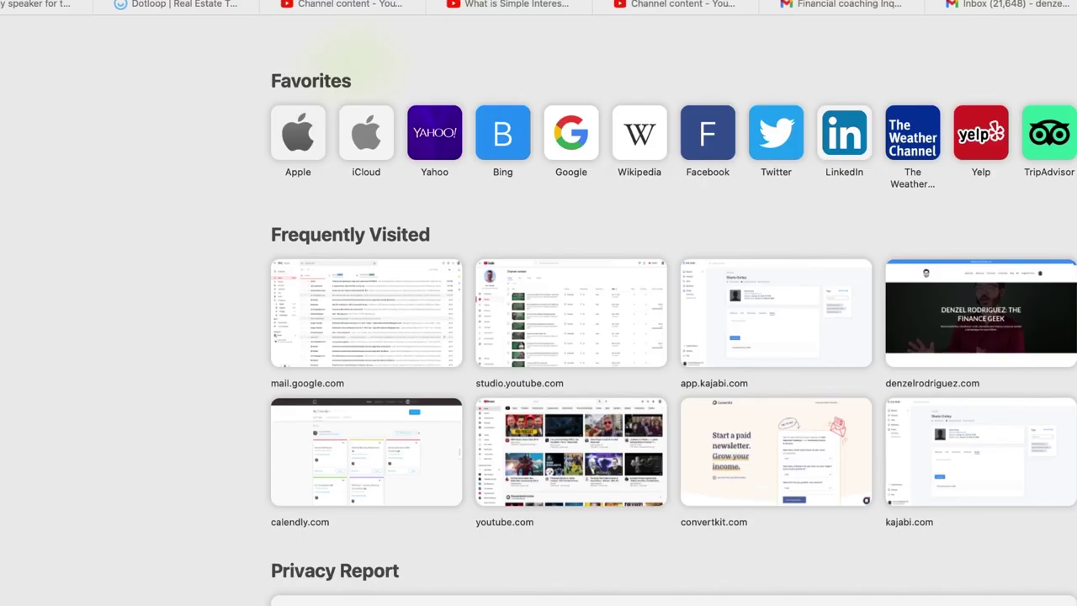
type("kaj")
key("Return")
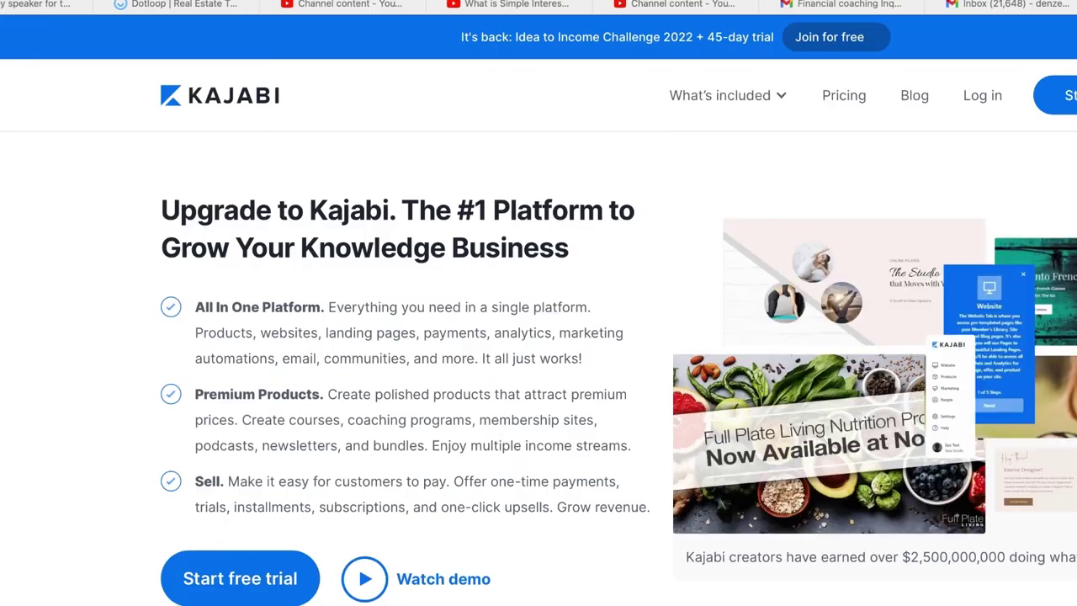
left_click(981, 96)
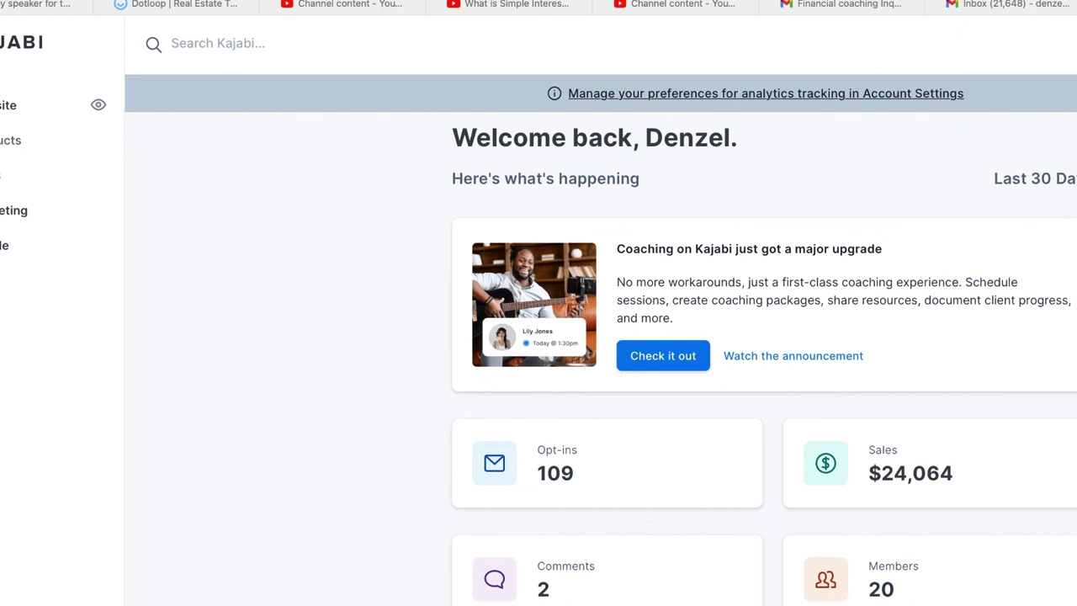
left_click(10, 139)
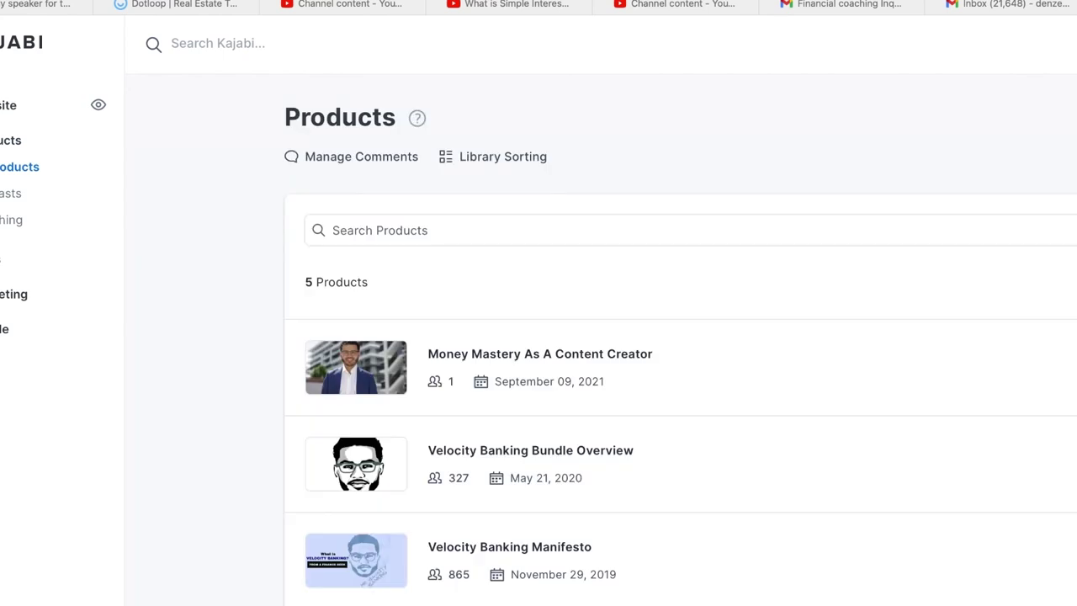
- Open the Velocity Banking Manifesto product, examine its course categories and lessons, and return to the product list
scroll(284, 401, "down", 1)
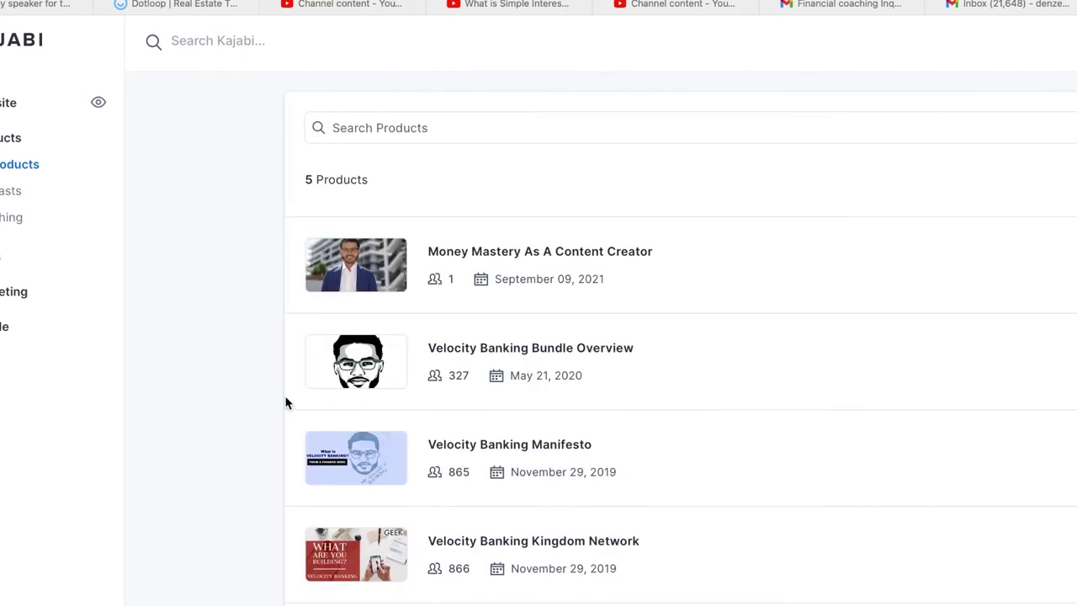
left_click(348, 461)
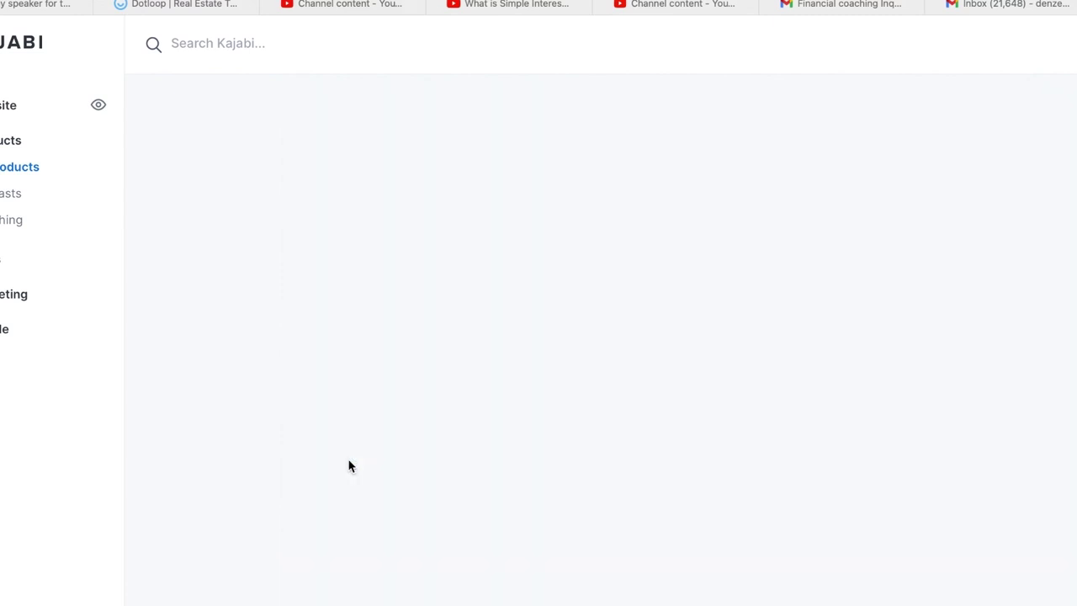
scroll(350, 465, "down", 2)
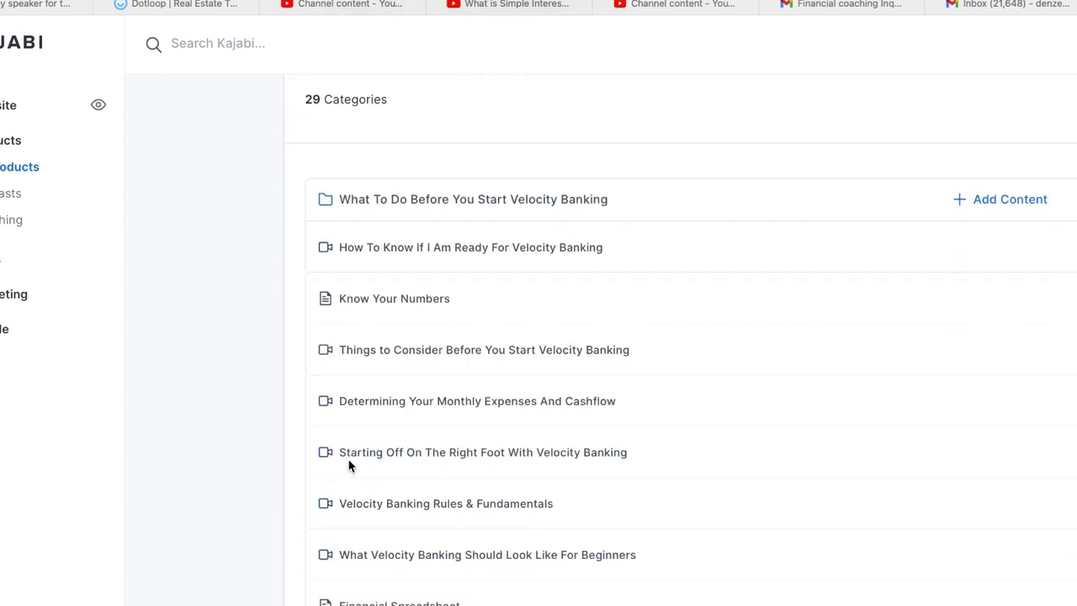
scroll(649, 360, "down", 10)
scroll(650, 357, "down", 6)
scroll(650, 360, "down", 1)
scroll(650, 360, "up", 15)
scroll(650, 362, "down", 12)
scroll(650, 362, "up", 8)
scroll(650, 361, "up", 8)
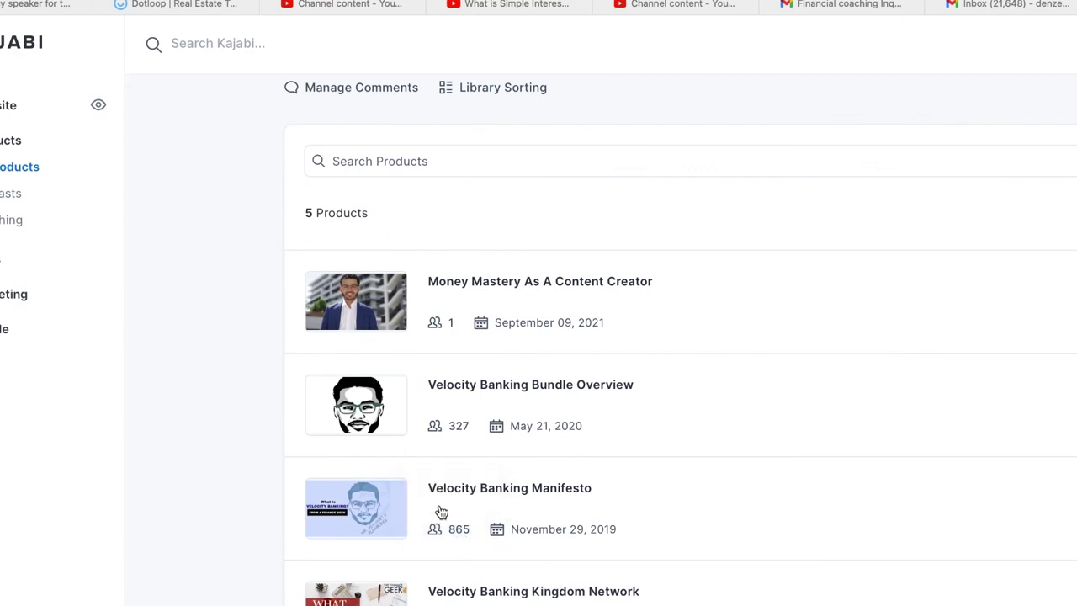
- Switch to YouTube Studio to check the channel's lifetime subscribers in Analytics, and return to Kajabi to view Velocity Banking Manifesto's member count
left_click(646, 15)
left_click(28, 403)
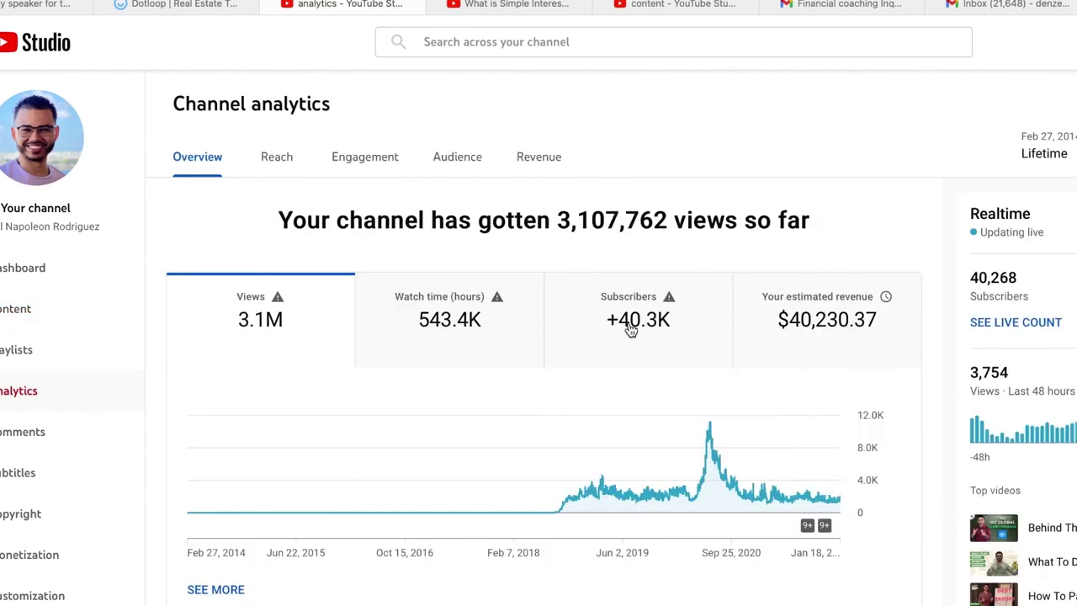
mouse_move(627, 330)
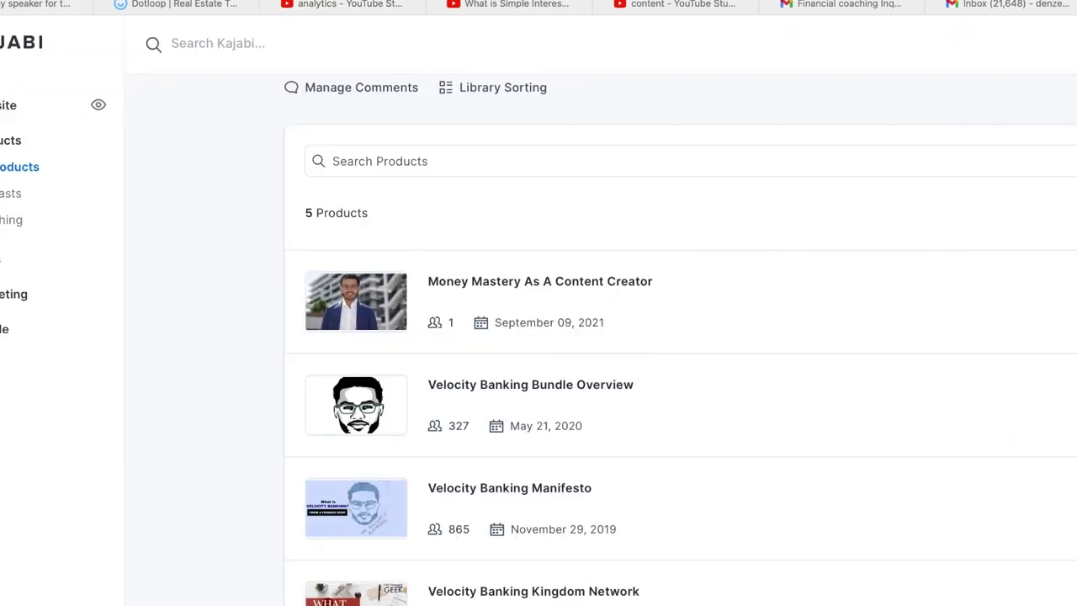
mouse_move(435, 540)
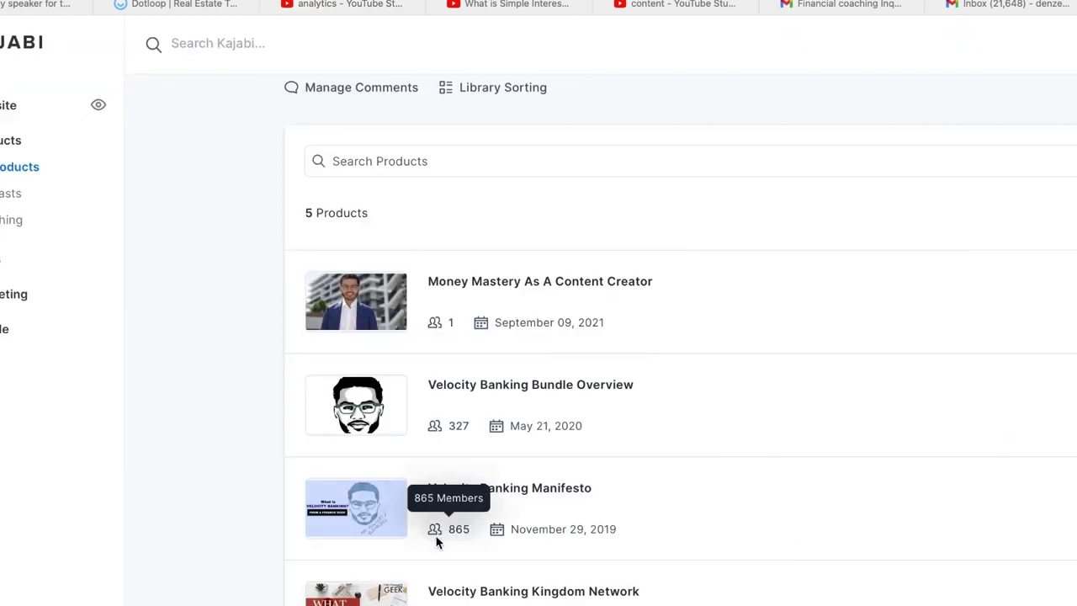